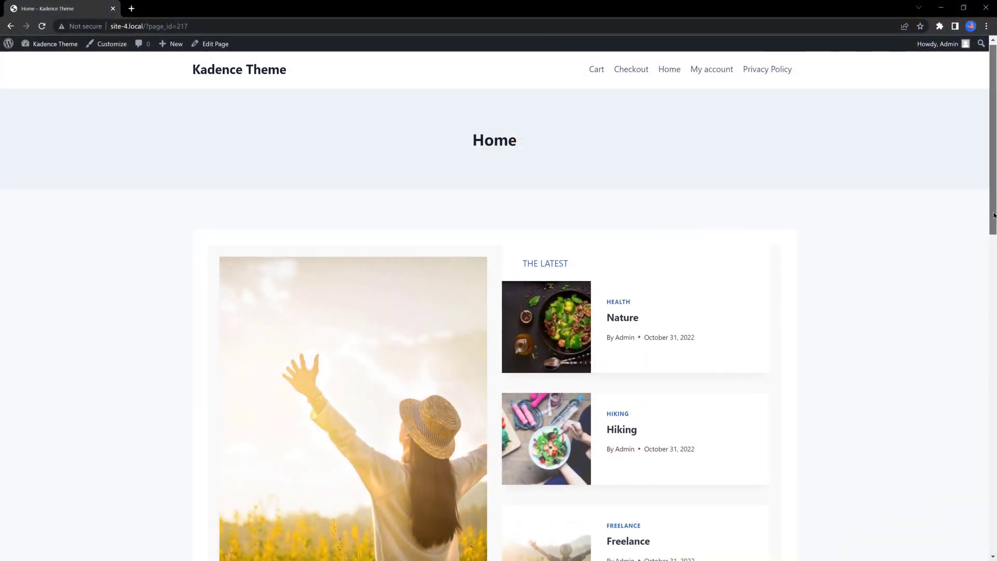
Step: Scroll down the Home page and step the gallery carousel back three slides
scroll(994, 230, down, 2)
scroll(995, 231, down, 3)
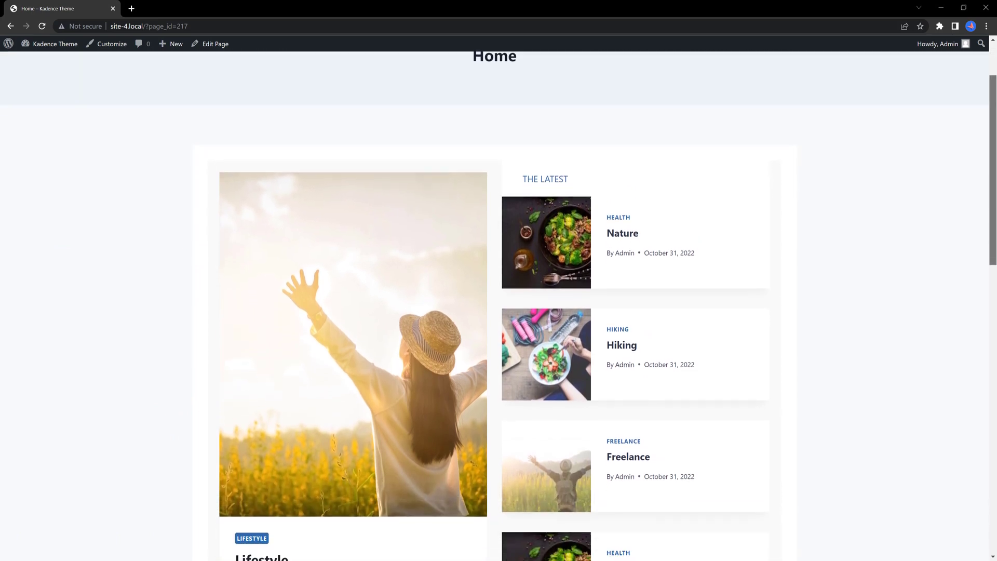
scroll(231, 361, down, 5)
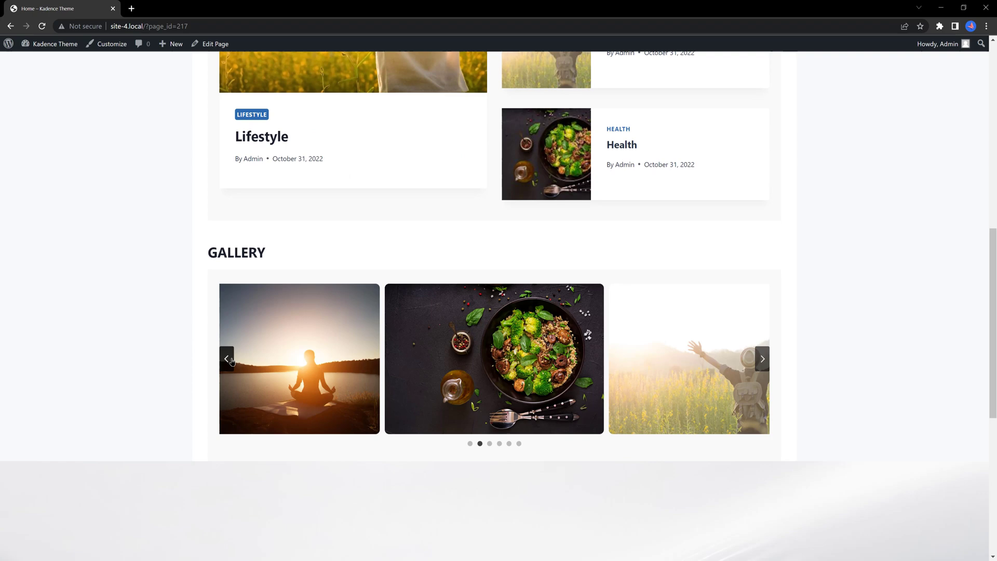
click(232, 361)
click(232, 361)
click(231, 361)
scroll(819, 387, down, 5)
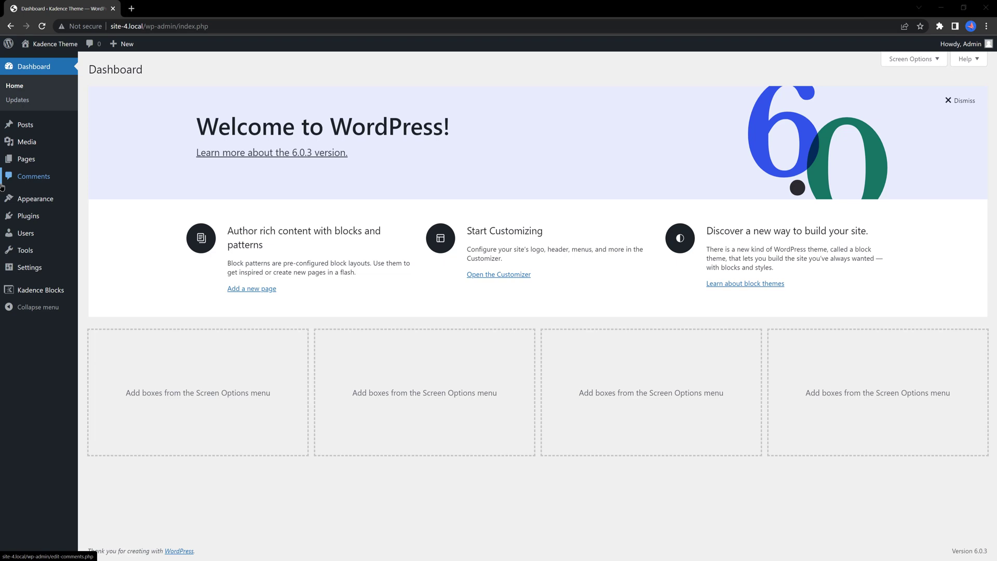
Step: Review the Installed Plugins list, then the installed themes under Appearance > Themes
mouse_move(54, 217)
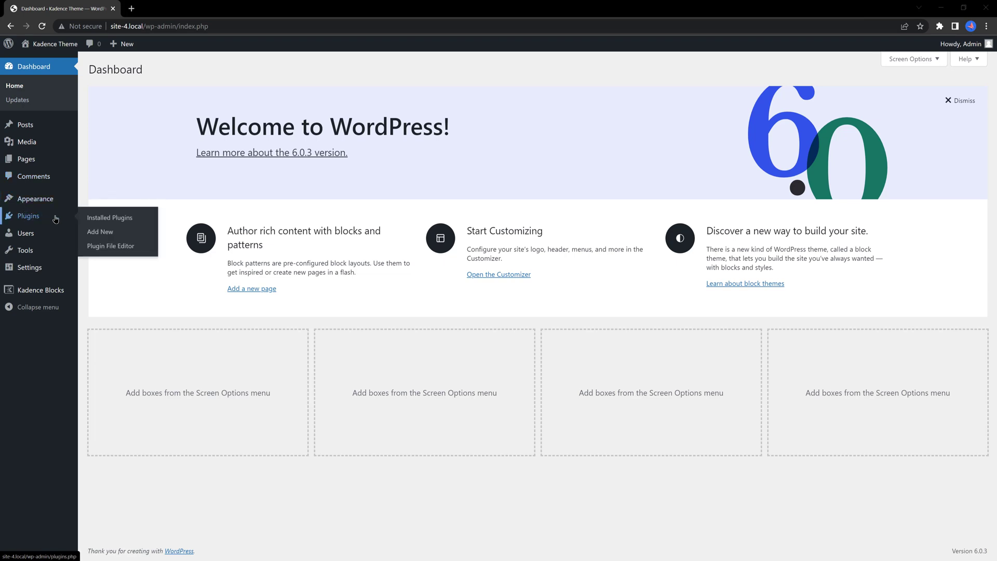
click(110, 218)
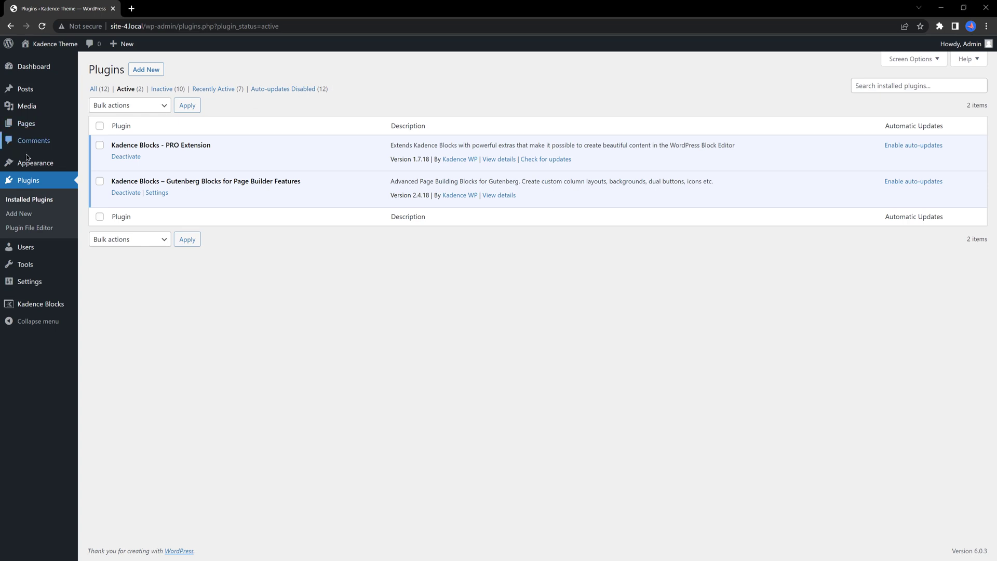
mouse_move(31, 163)
click(97, 166)
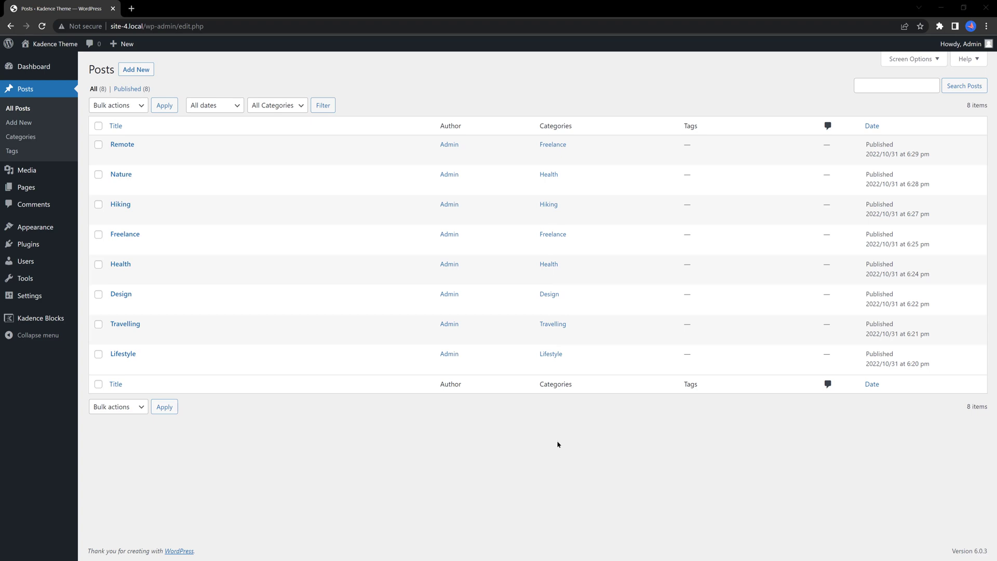
Step: In the theme Customizer, set Default Page Layout to Normal instead of Narrow
click(104, 245)
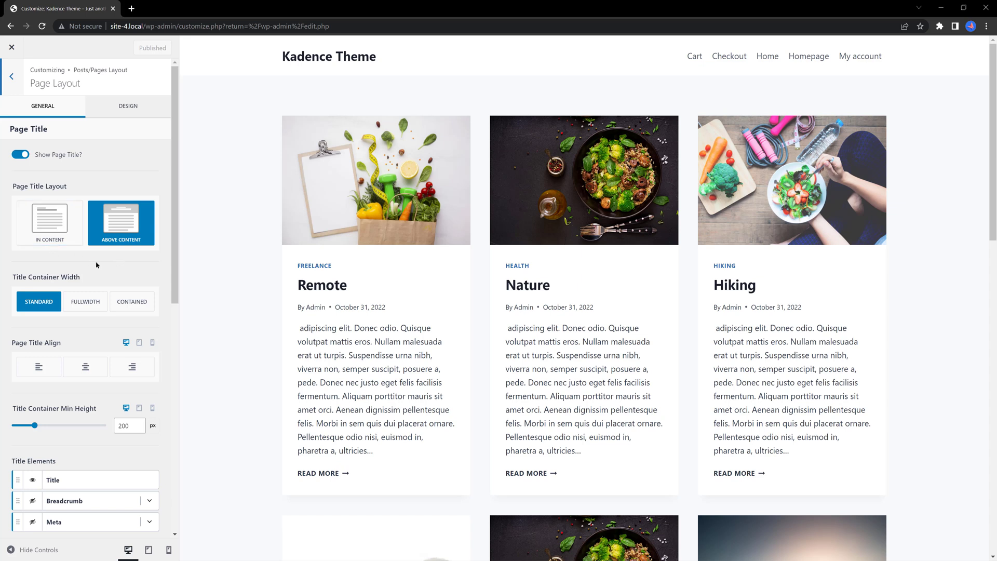
scroll(132, 265, down, 1)
scroll(65, 282, down, 3)
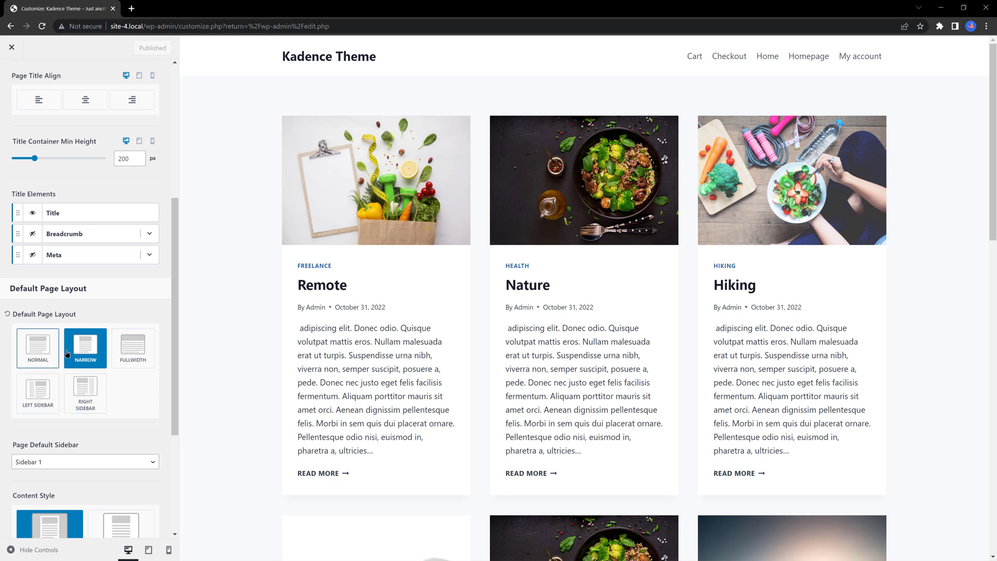
click(39, 350)
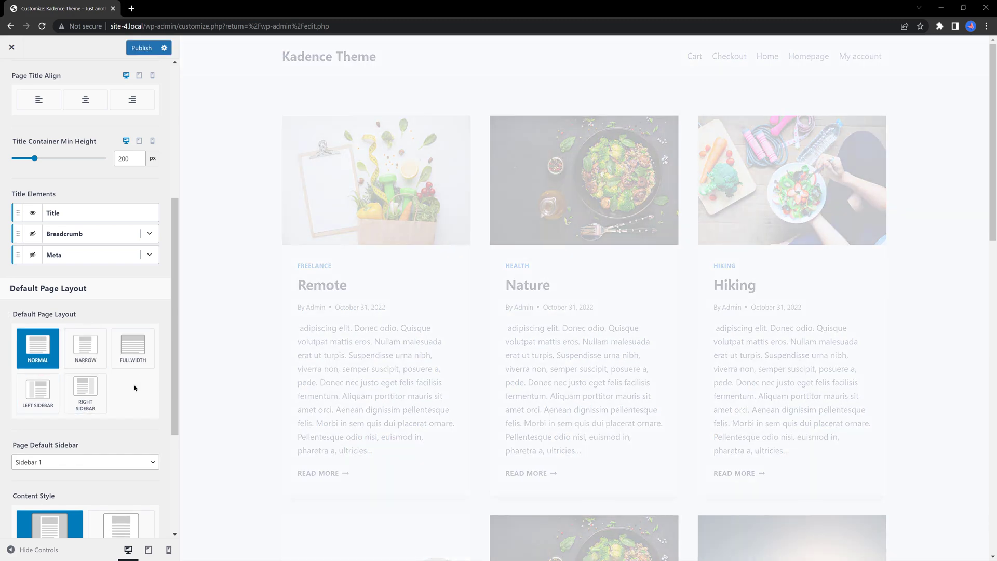
scroll(134, 385, down, 2)
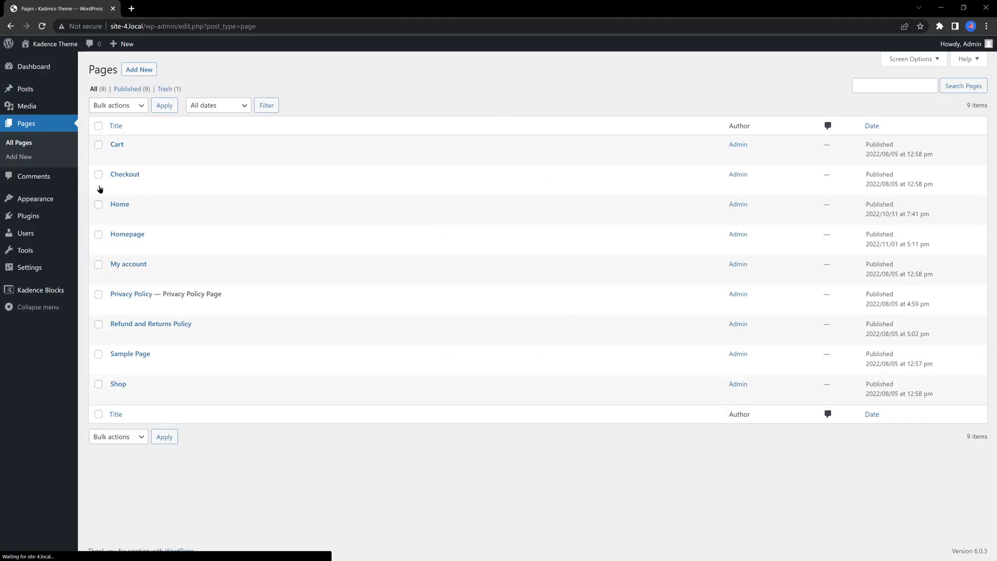
Step: Edit Homepage with Page Title disabled, Boxed content style and Normal page layout
click(115, 247)
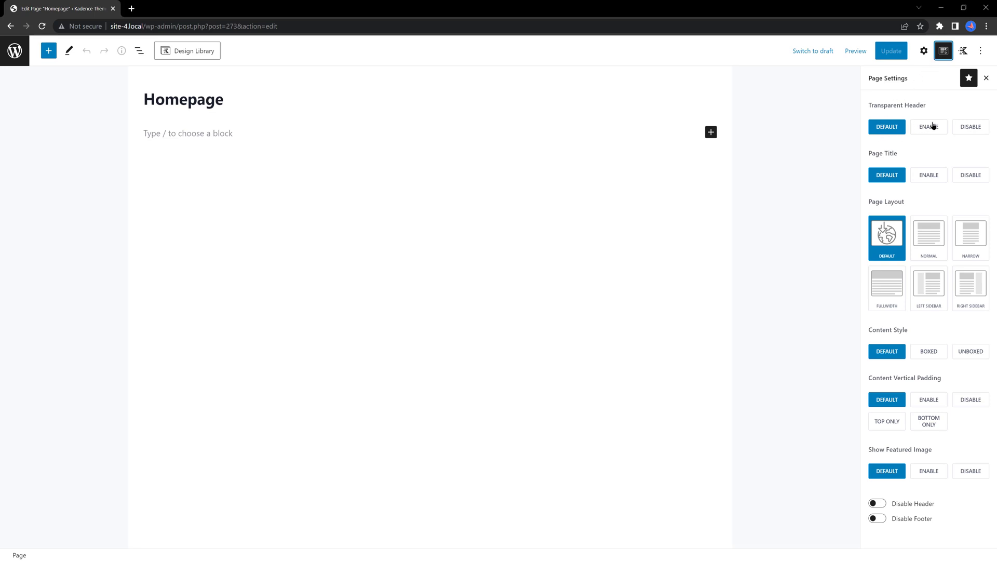
click(968, 175)
click(932, 355)
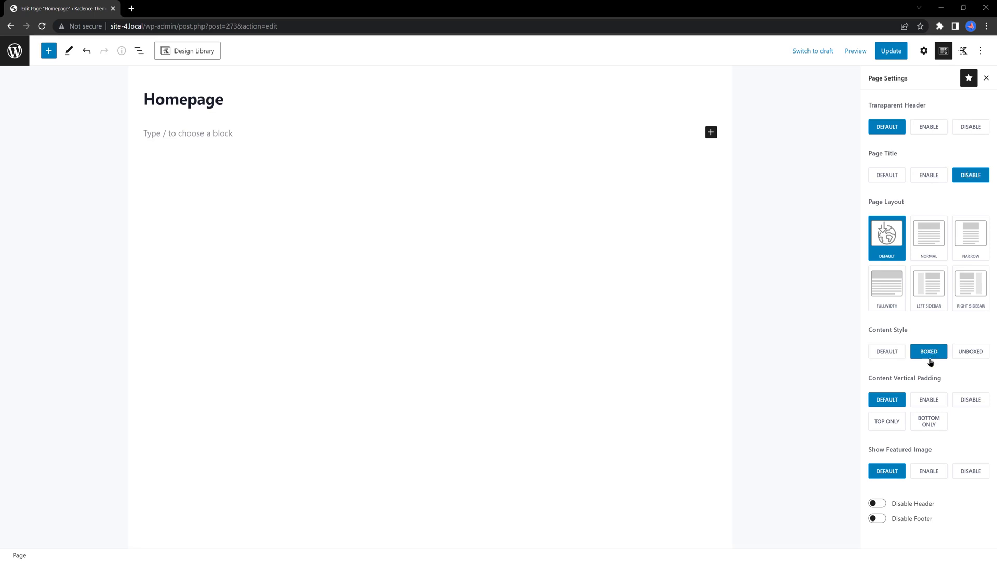
click(889, 50)
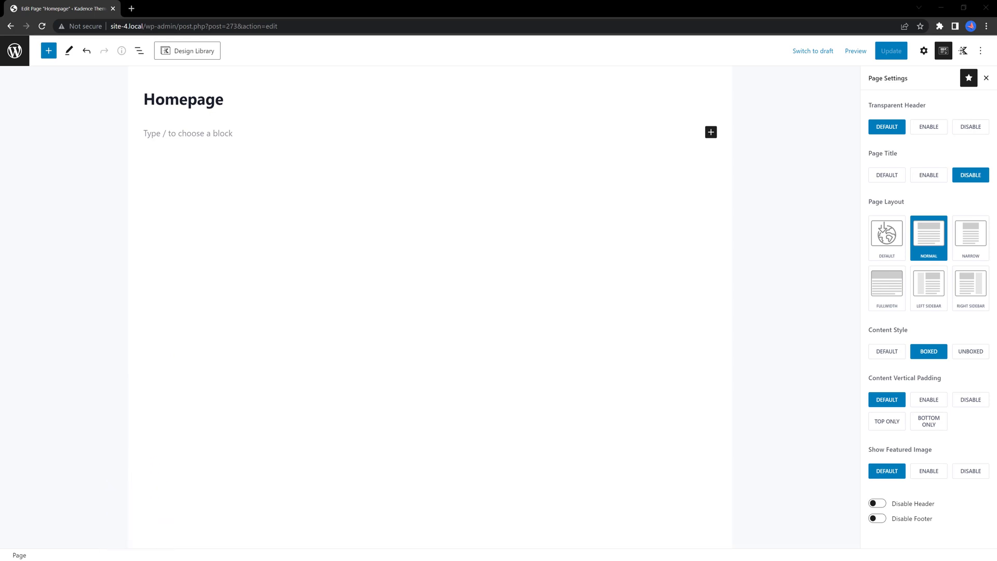
Step: Insert a Row Layout block (searched as 'Ro') split into two 50% columns
click(711, 134)
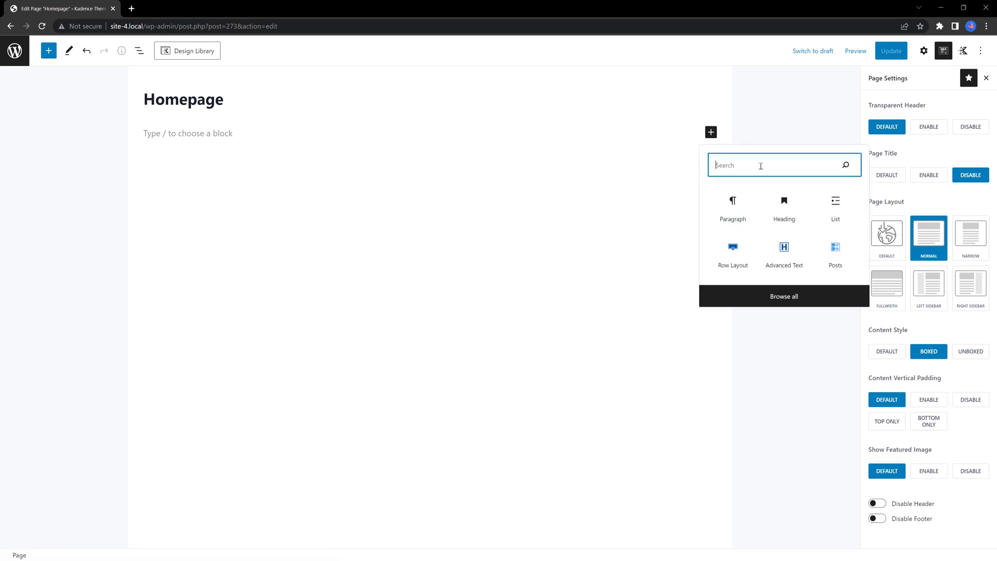
text(Ro)
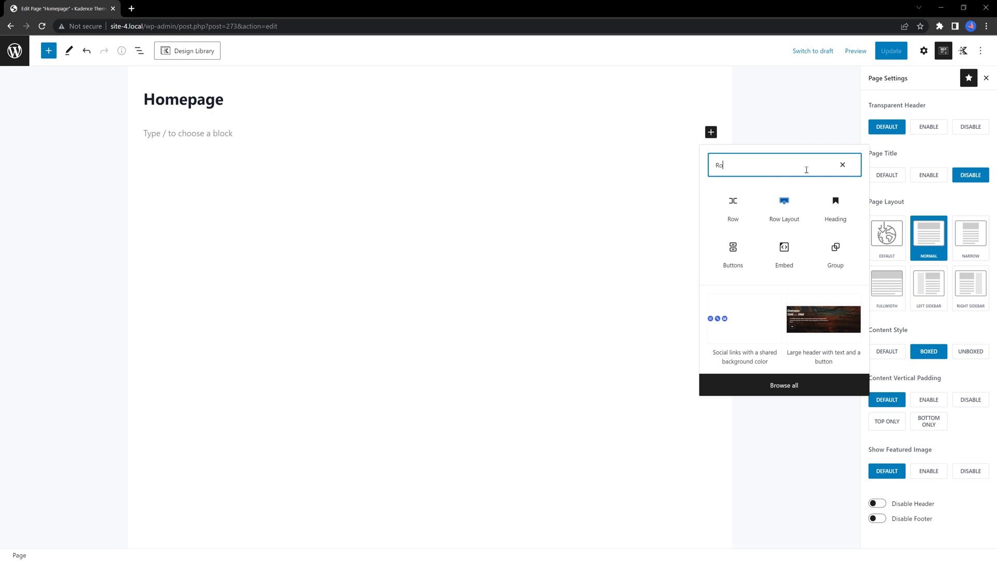
click(785, 211)
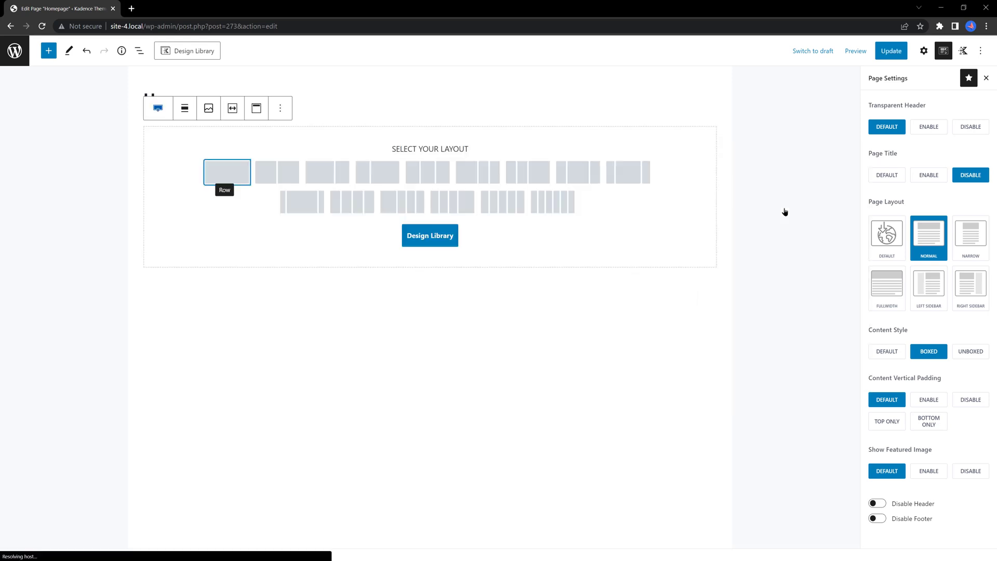
click(279, 172)
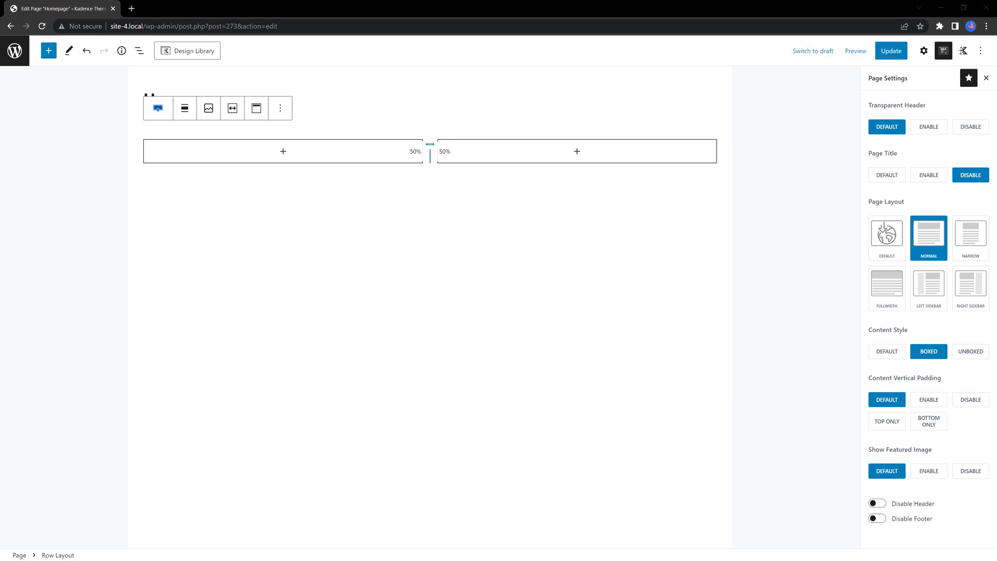
click(294, 151)
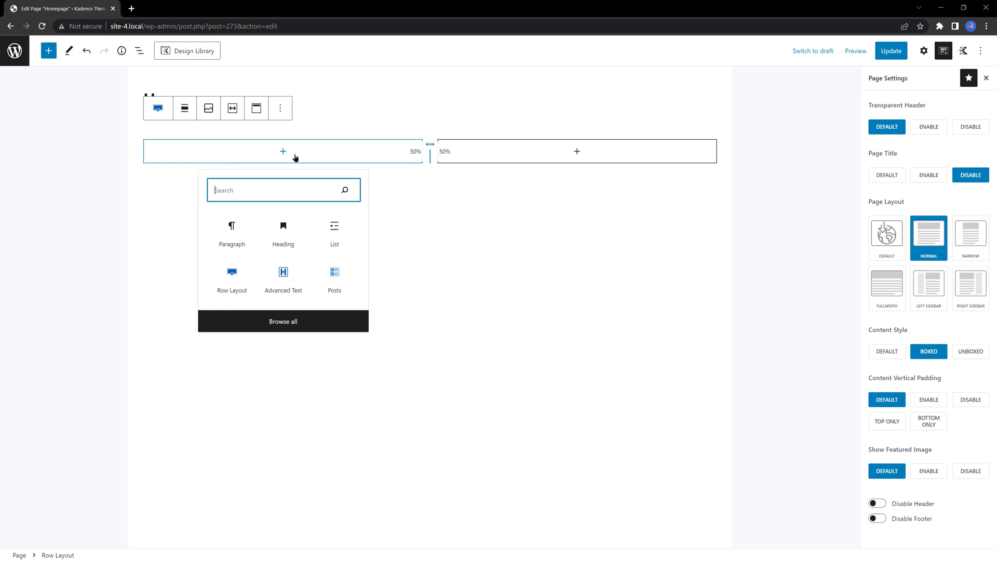
Step: Insert a Kadence Posts block into the row's left column
click(339, 285)
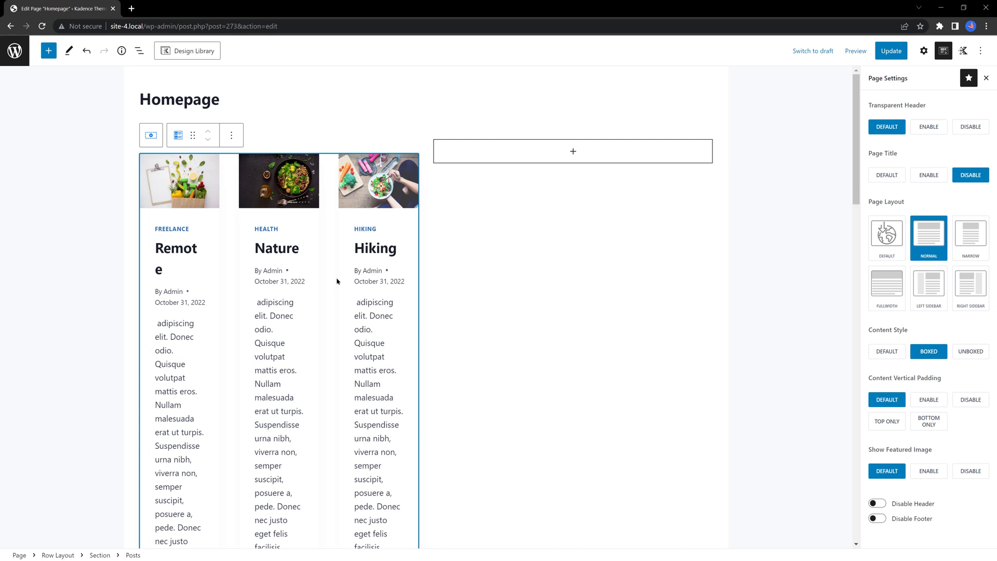
Step: Set the Posts block to 1 item, filtered to the Lifestyle category
click(924, 50)
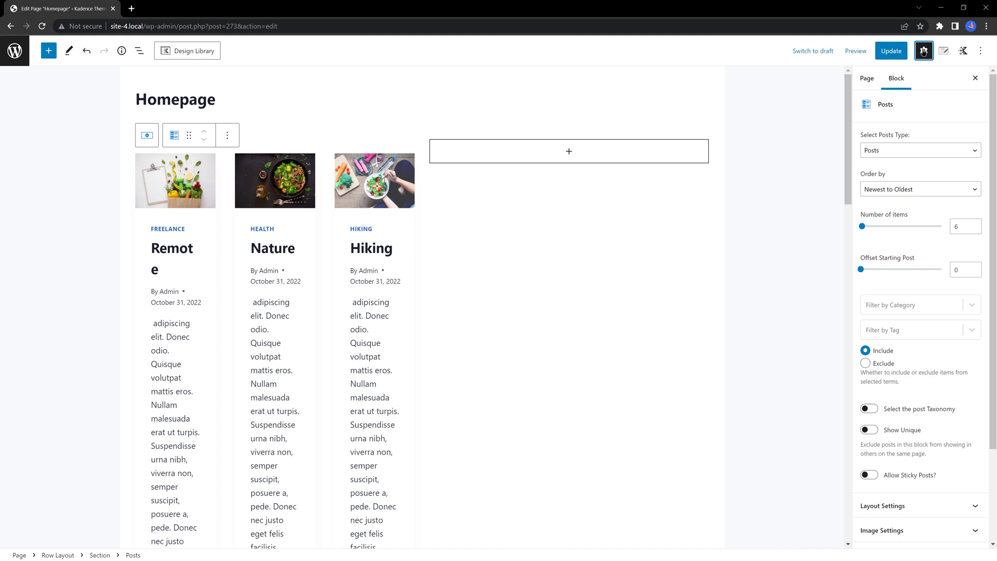
double_click(950, 226)
text(1)
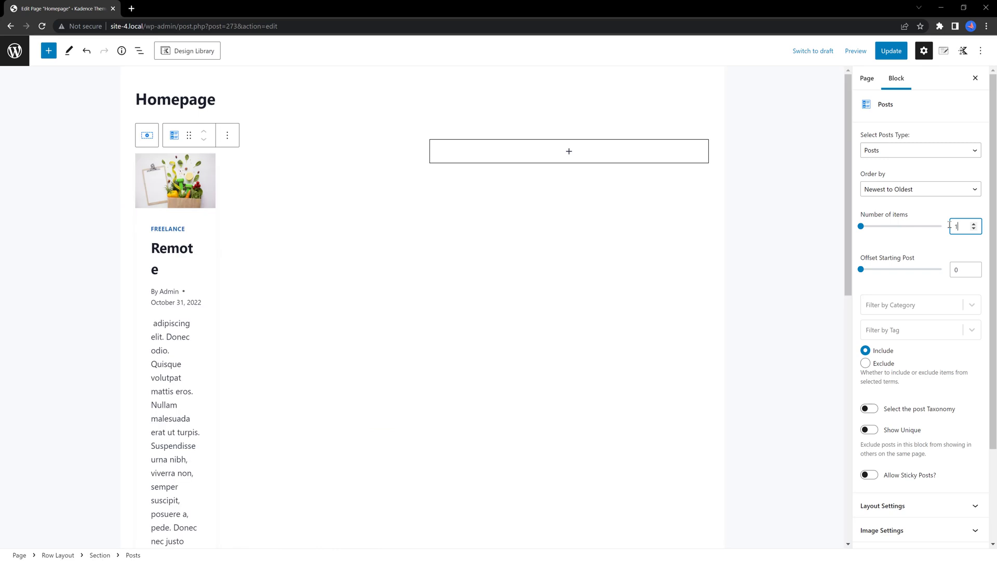
click(909, 311)
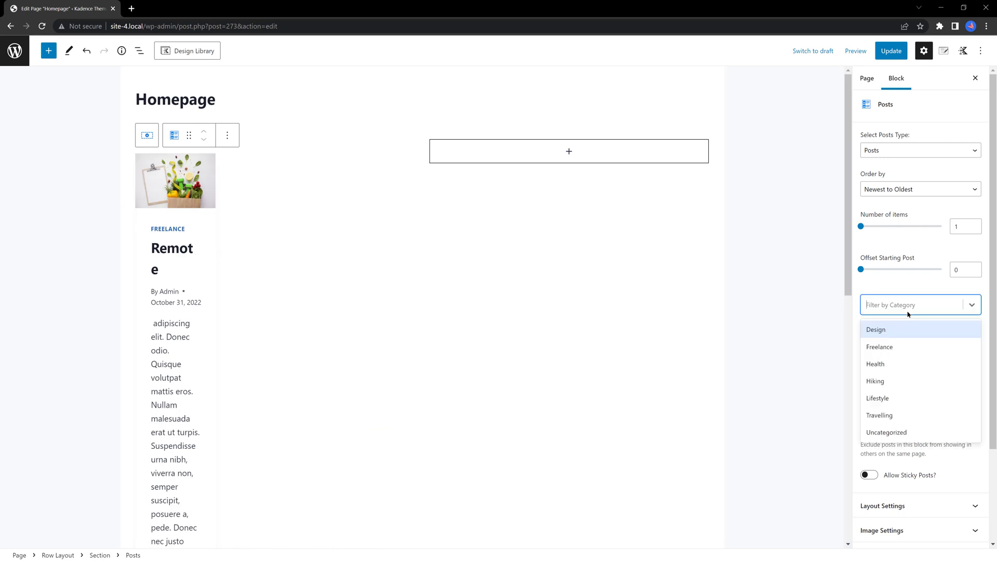
click(890, 399)
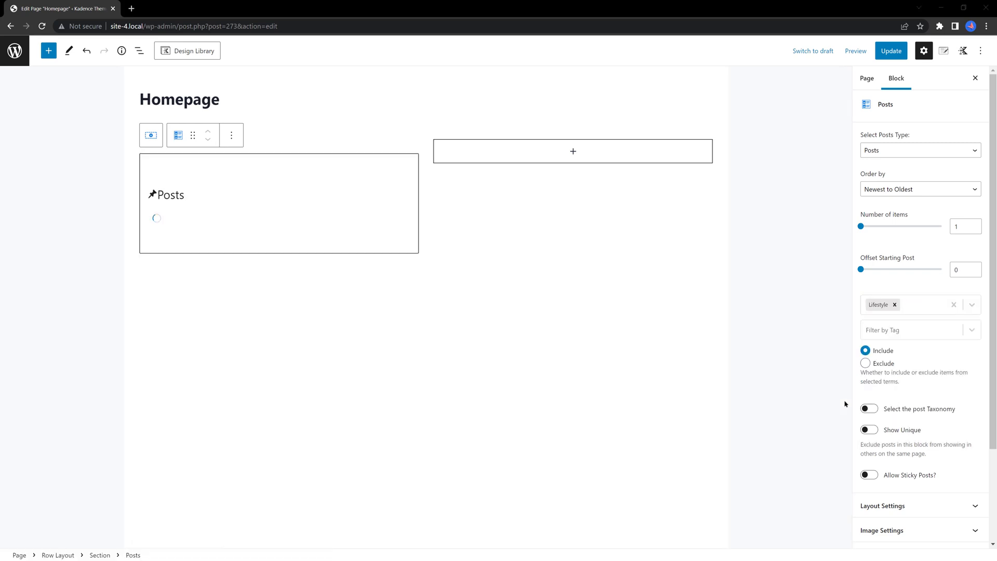
Step: Lay out the Lifestyle card in 1 column, image above text, Boxed card style
scroll(906, 431, down, 1)
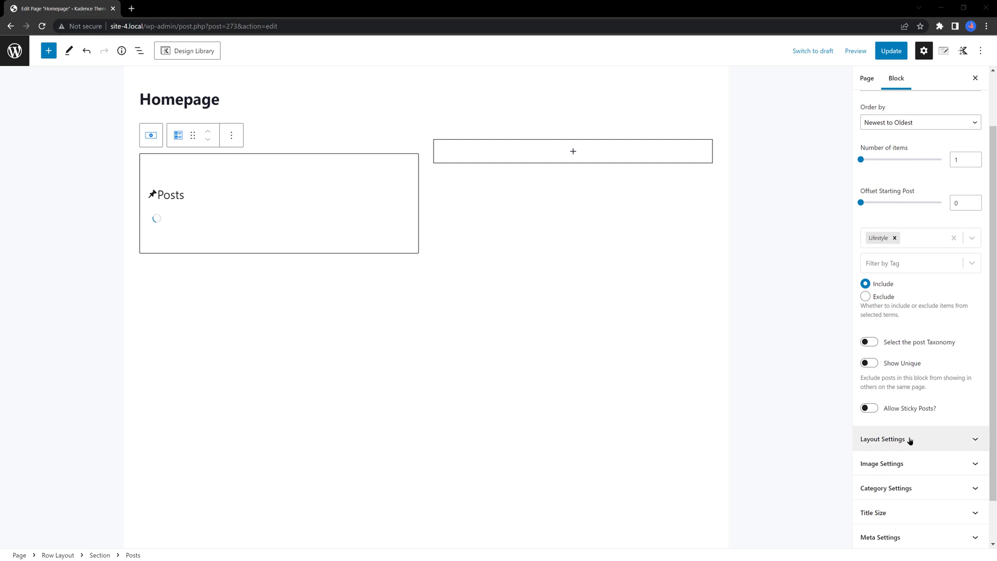
click(909, 440)
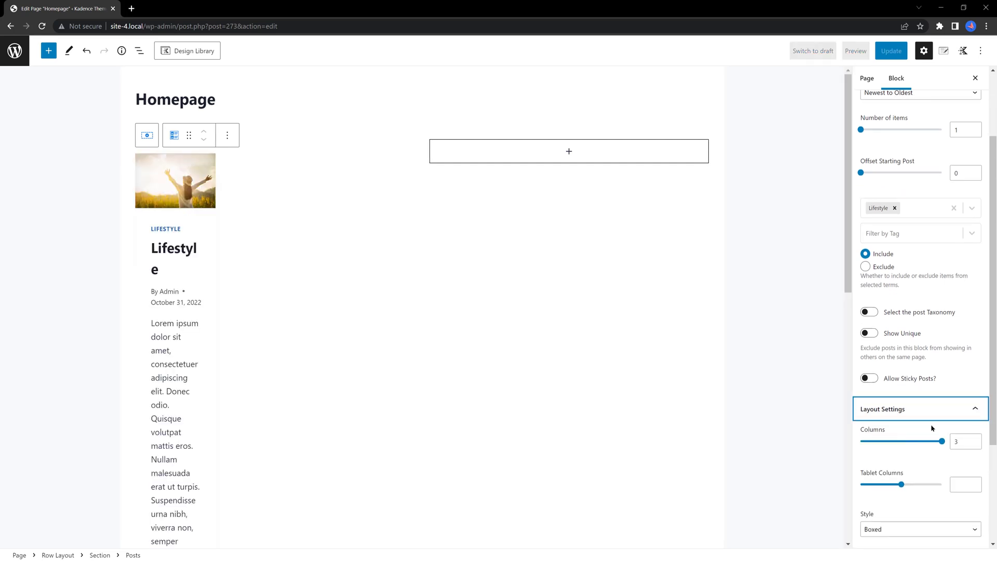
click(966, 439)
key(BackSpace)
text(1)
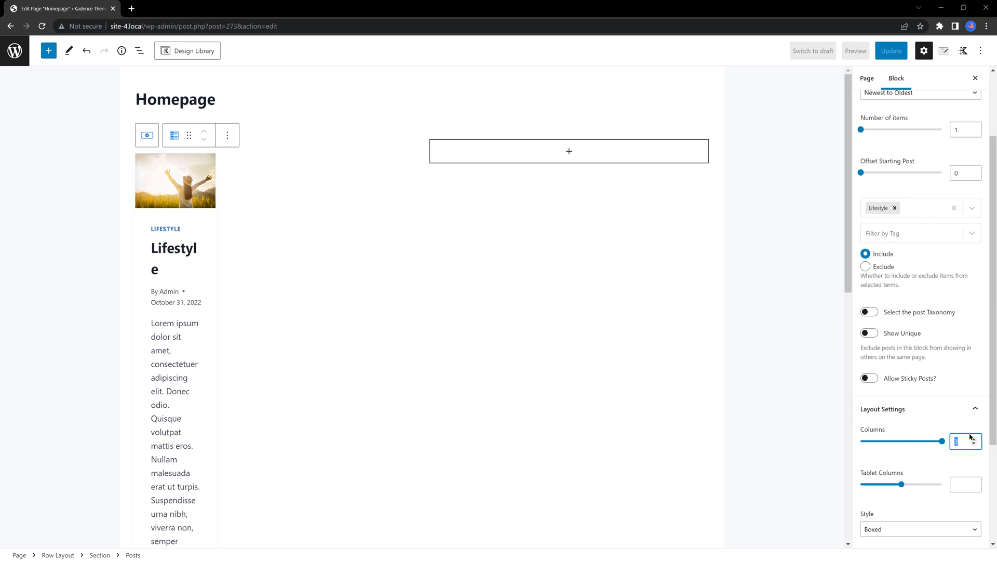
click(908, 486)
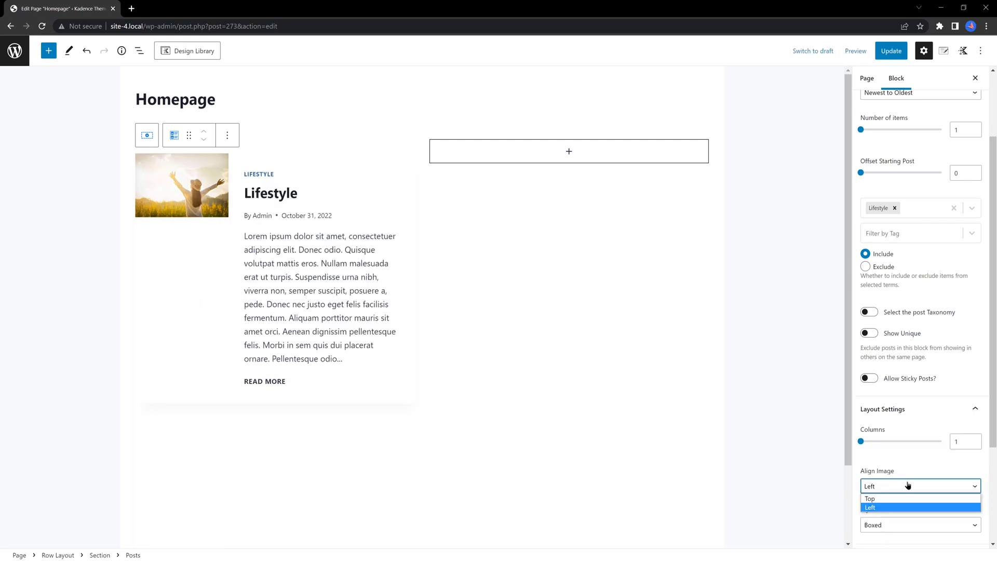
click(891, 504)
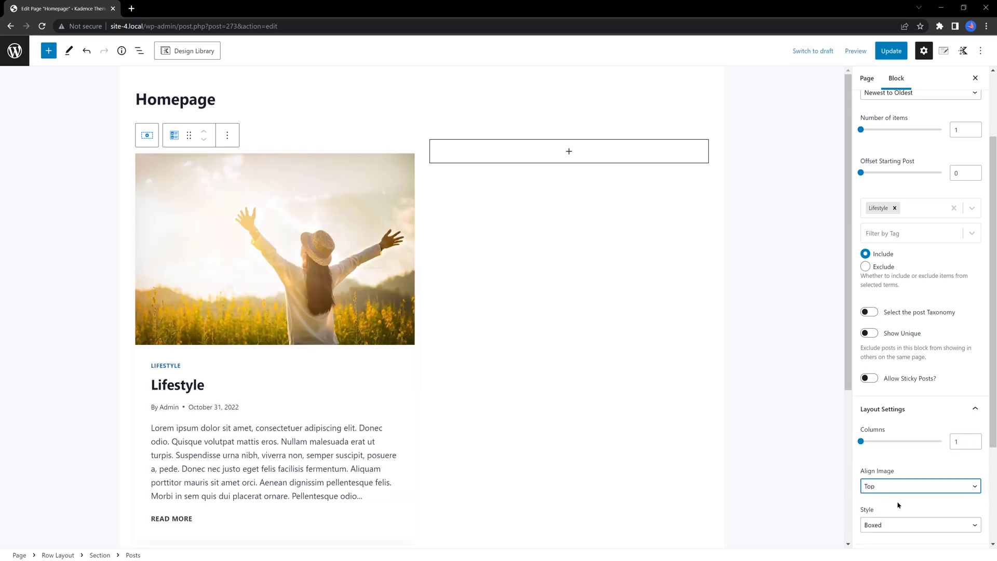
scroll(898, 505, down, 2)
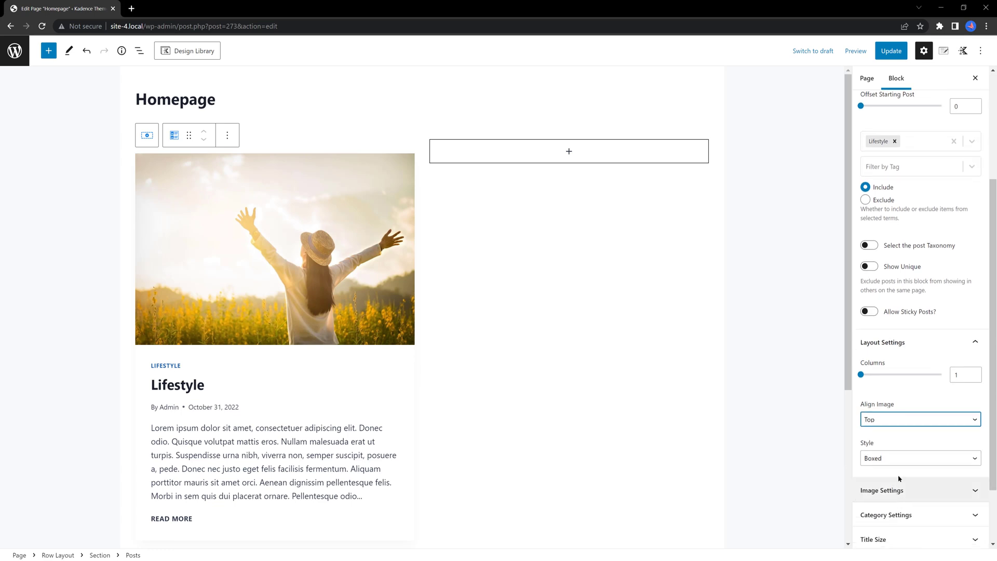
click(904, 458)
click(904, 458)
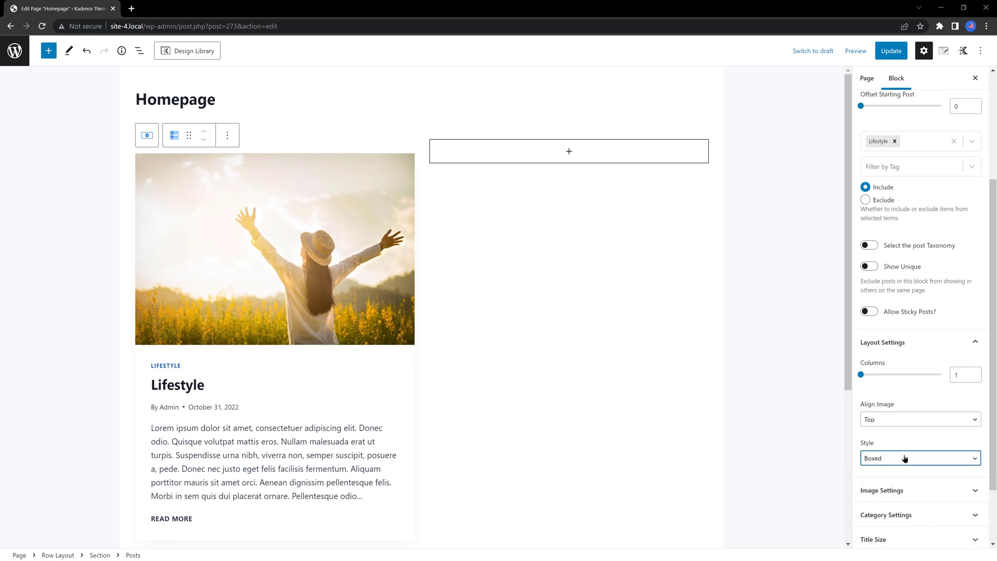
Step: Give the card a Pill category label and H4 title, and disable the excerpt
click(920, 514)
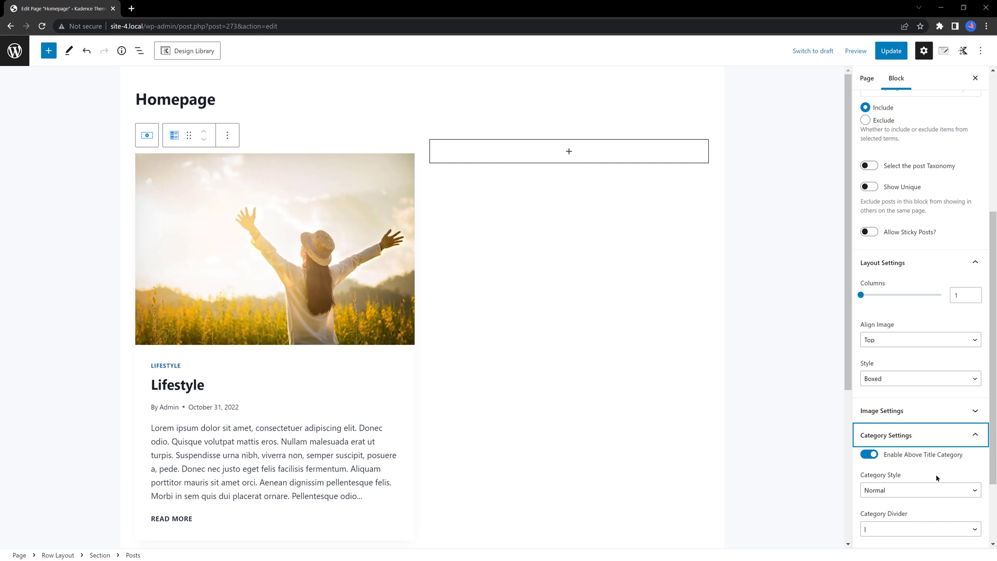
scroll(908, 492, down, 2)
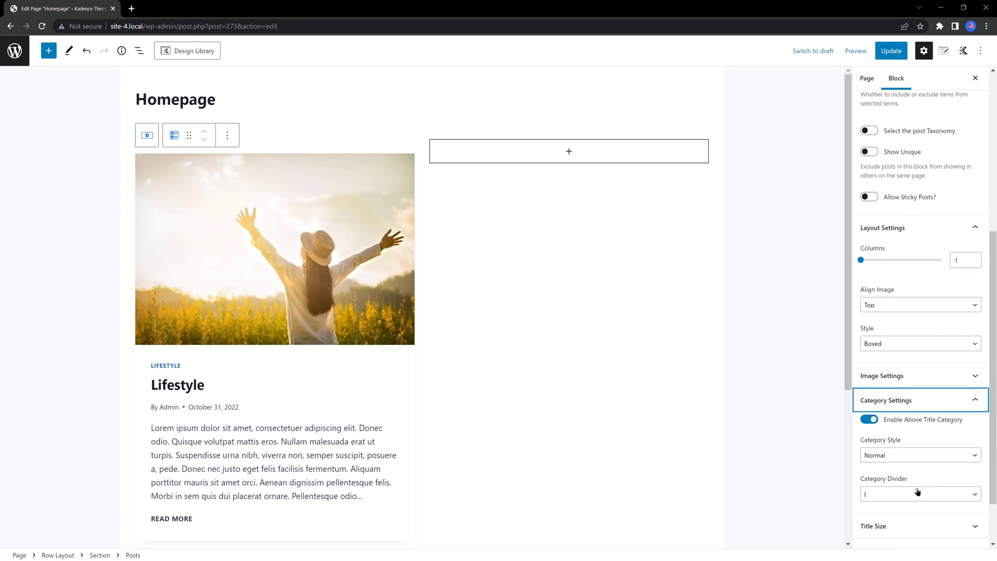
click(902, 426)
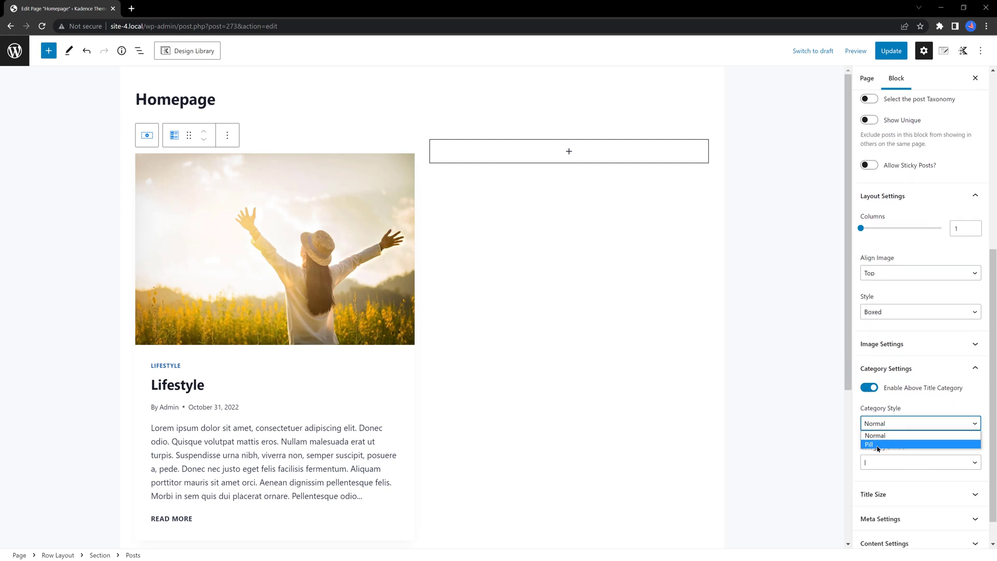
click(877, 444)
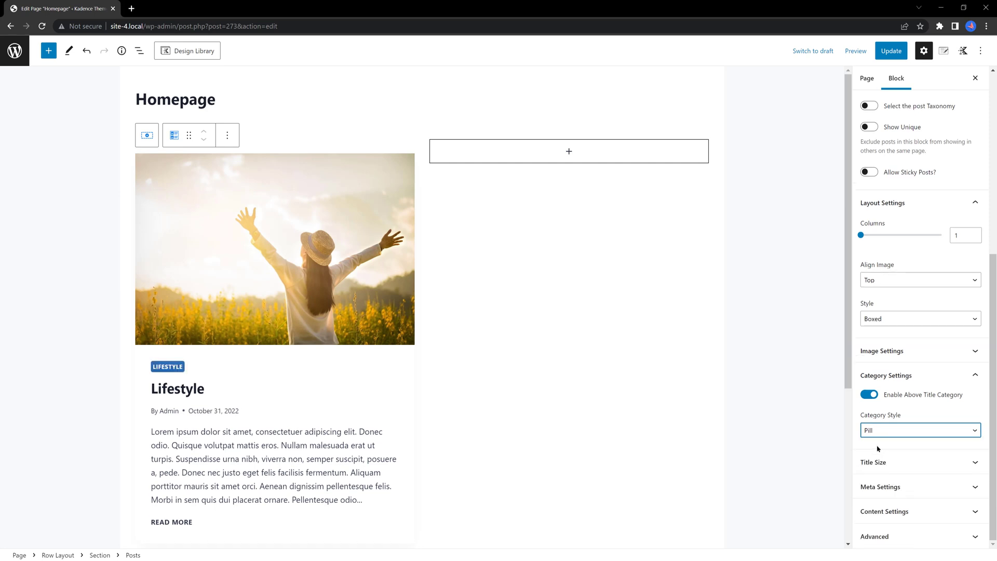
click(926, 462)
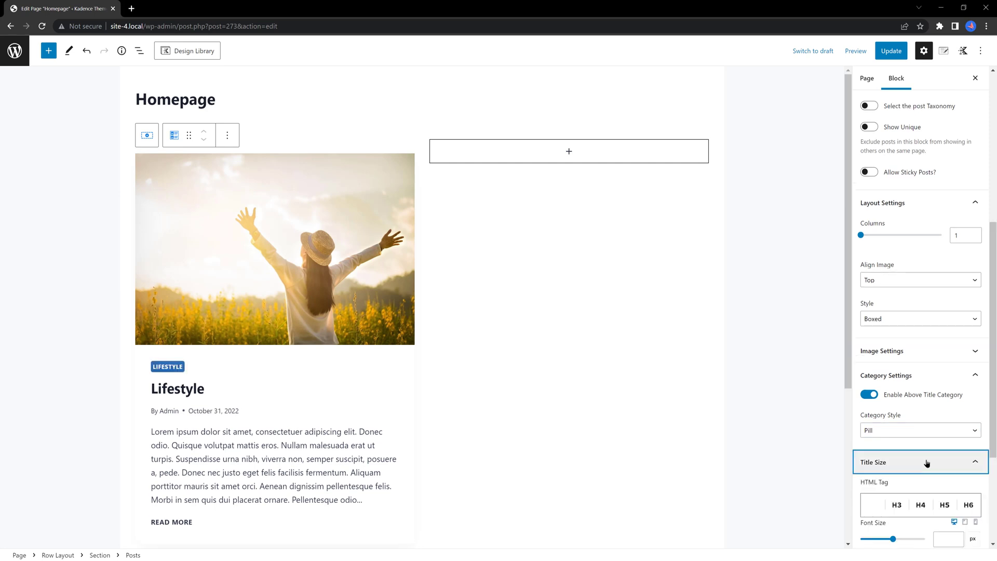
click(920, 411)
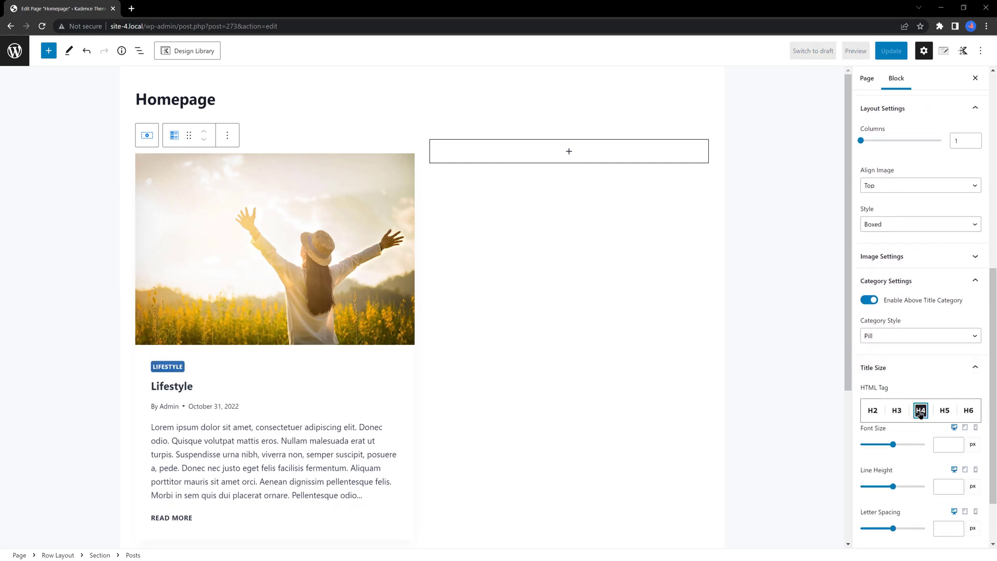
click(929, 368)
click(914, 430)
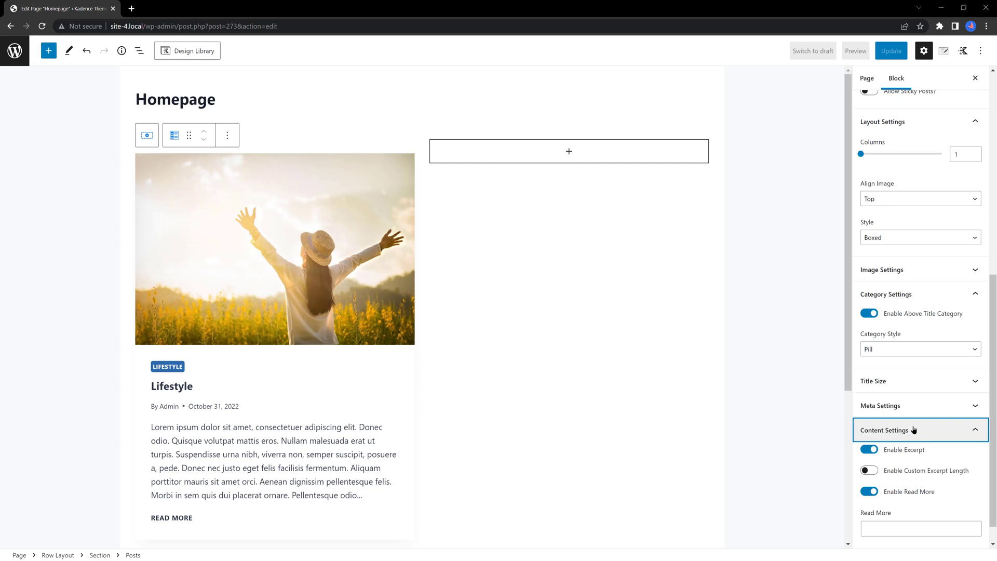
click(869, 449)
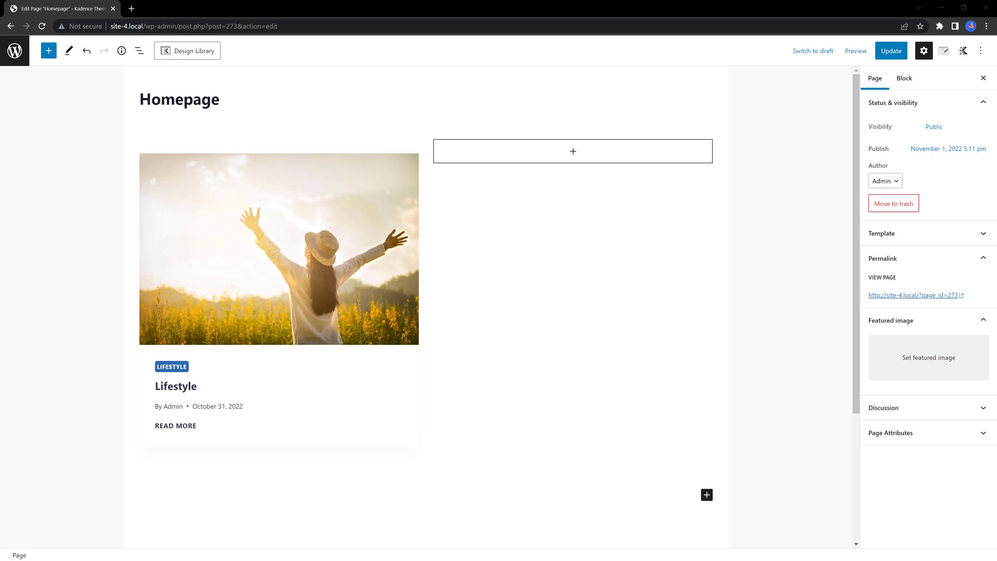
Step: Add a second Posts block in the right column showing 4 items
click(573, 151)
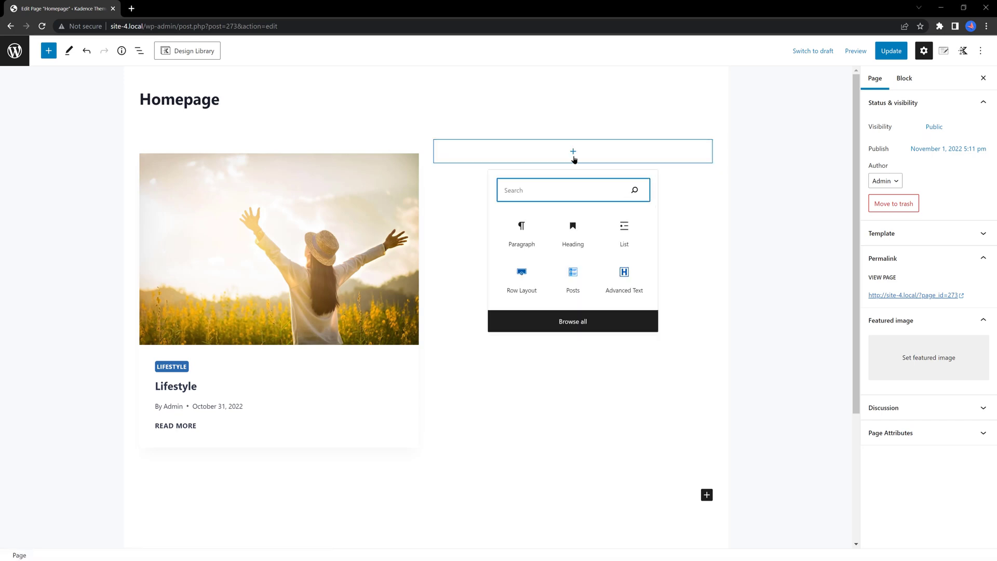
click(574, 275)
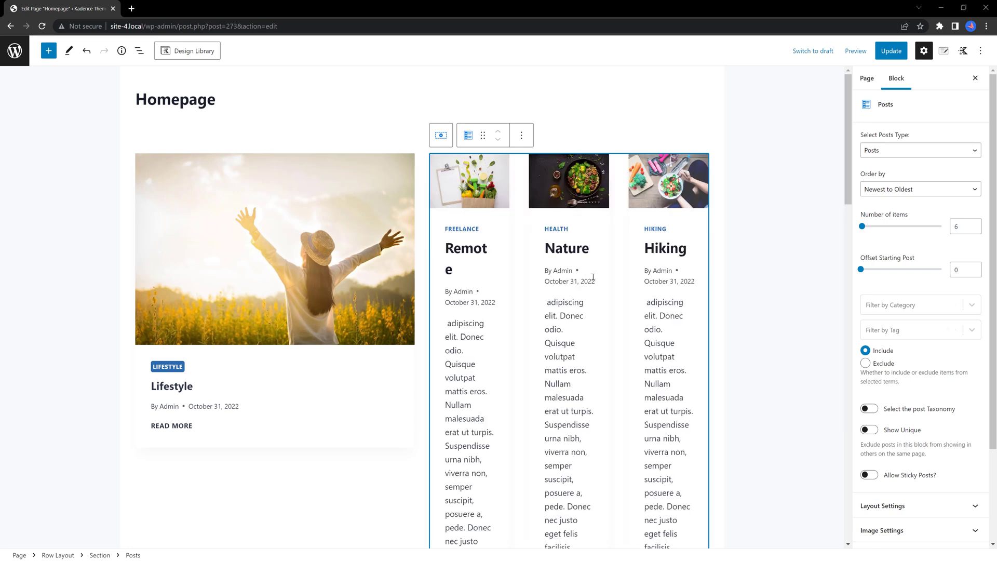
double_click(959, 226)
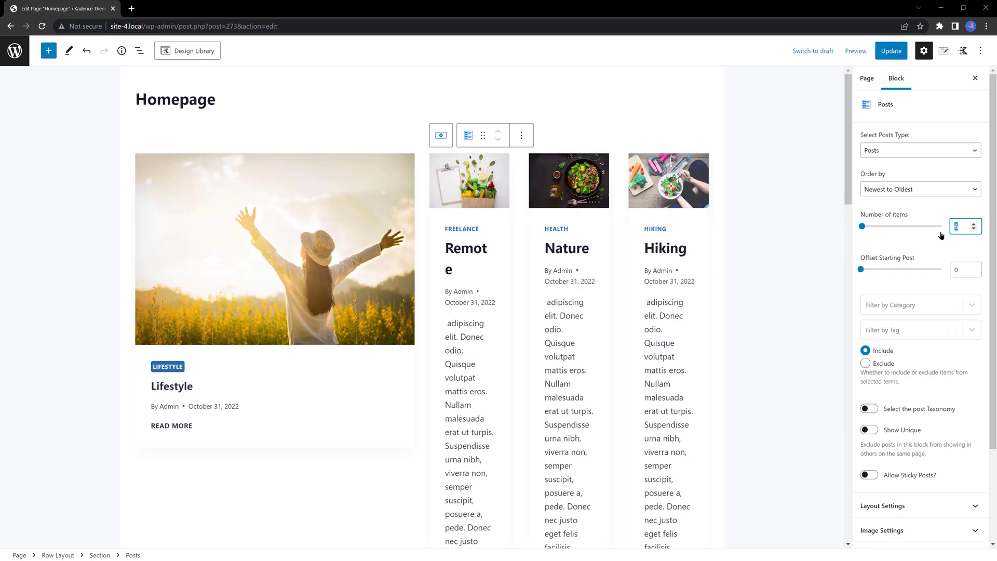
text(4)
scroll(993, 444, down, 1)
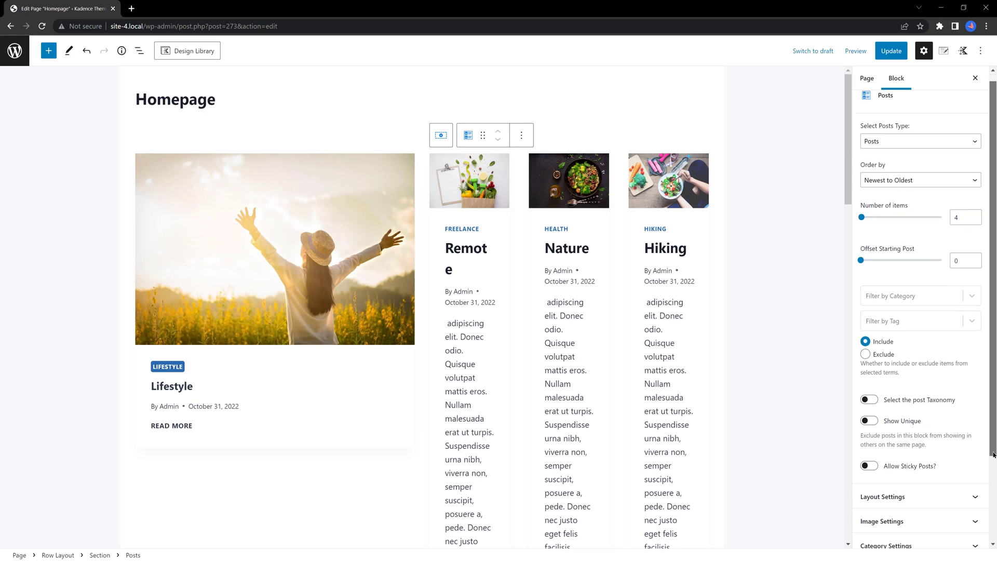
Step: Change the right-hand Posts grid's Layout Settings columns from 3 to 2
click(958, 438)
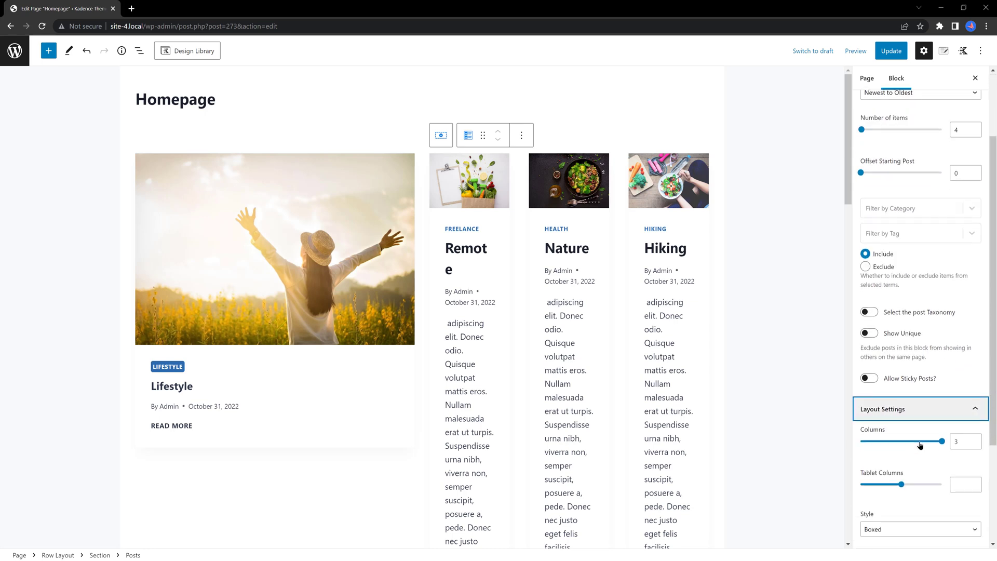
click(958, 437)
key(BackSpace)
text(2)
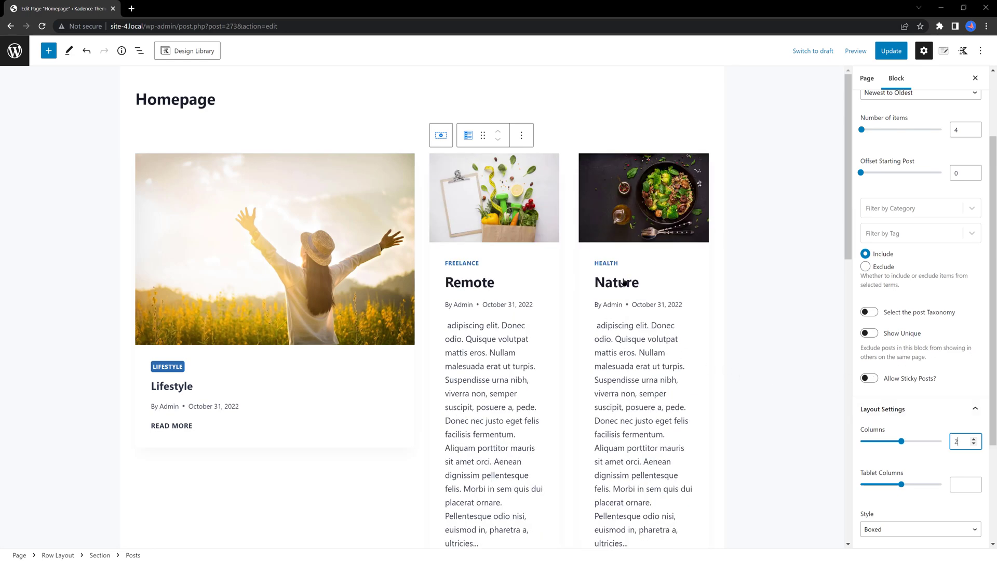
scroll(616, 277, down, 5)
scroll(617, 278, down, 5)
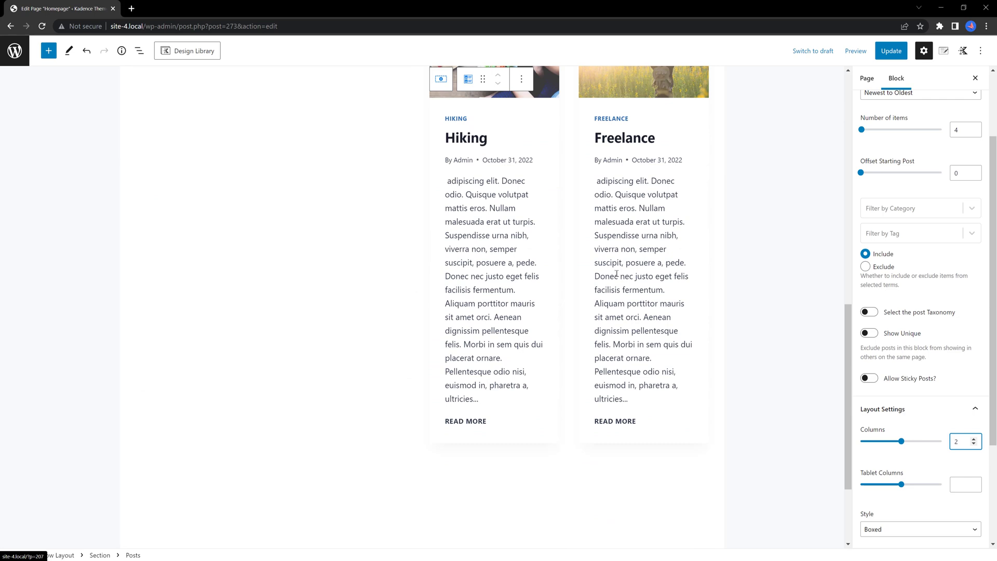
scroll(616, 275, up, 6)
scroll(616, 274, up, 3)
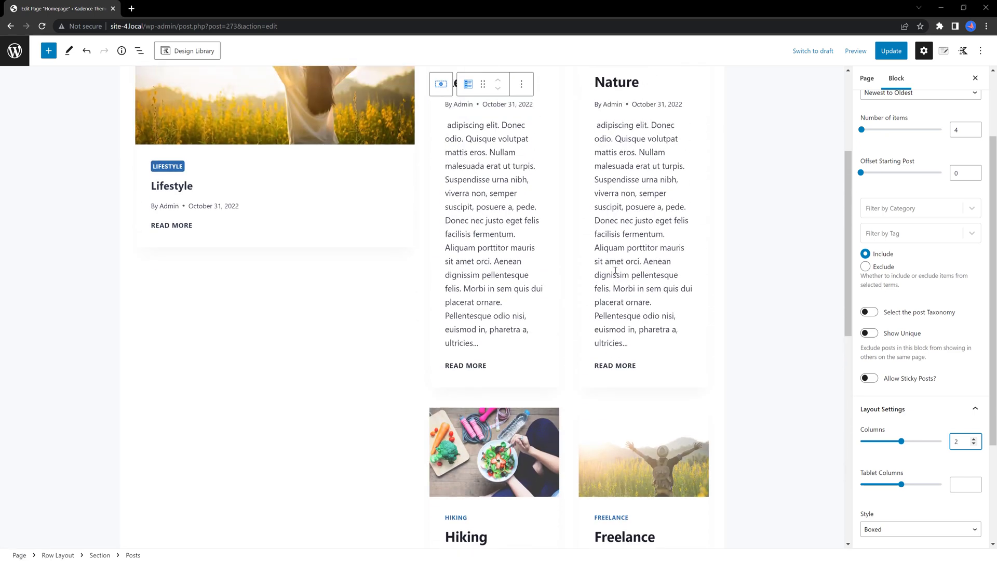
Step: Turn off Enable Excerpt and Enable Read More for the right-column Posts grid cards
scroll(908, 431, down, 4)
click(909, 430)
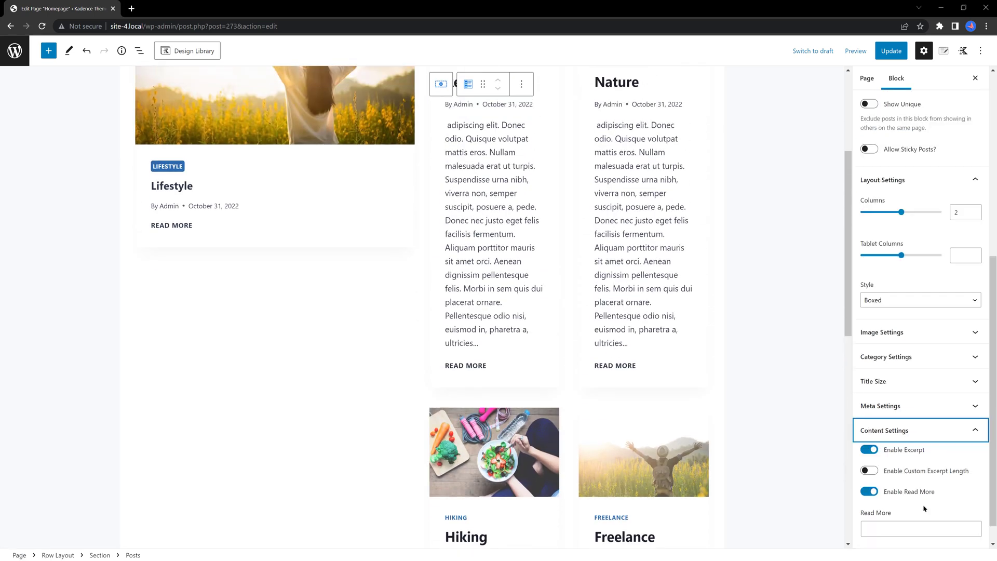
click(867, 450)
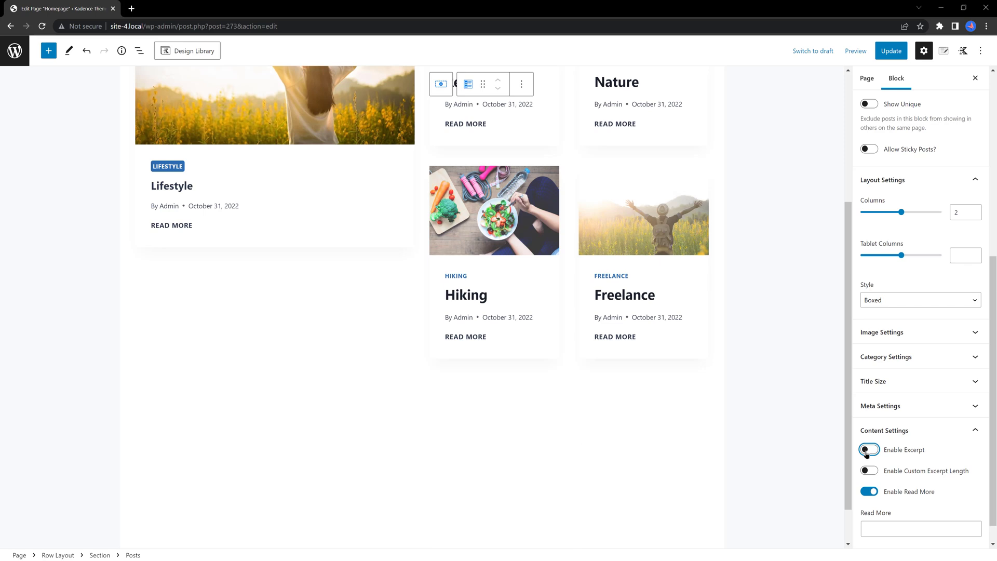
click(867, 492)
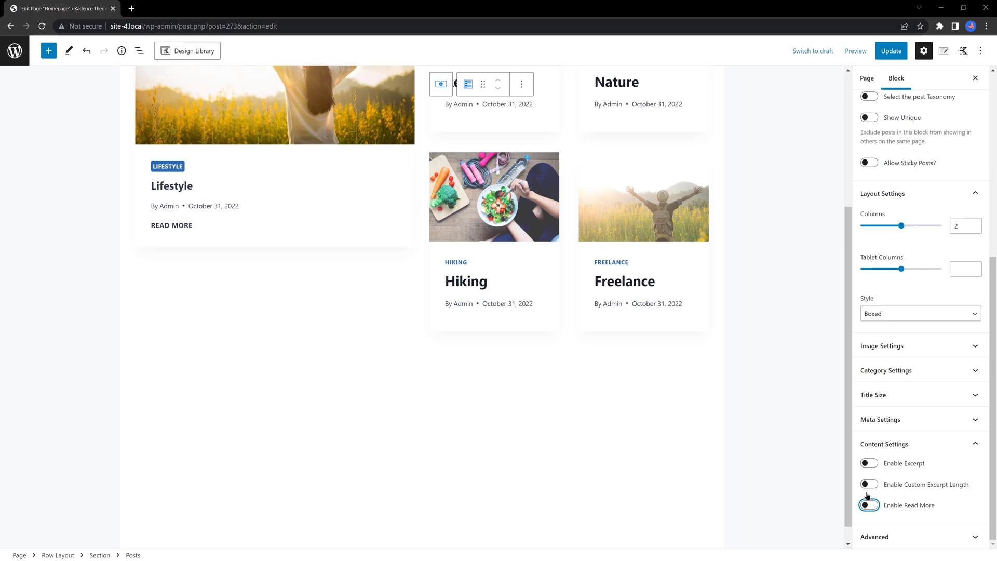
click(652, 391)
scroll(539, 360, up, 1)
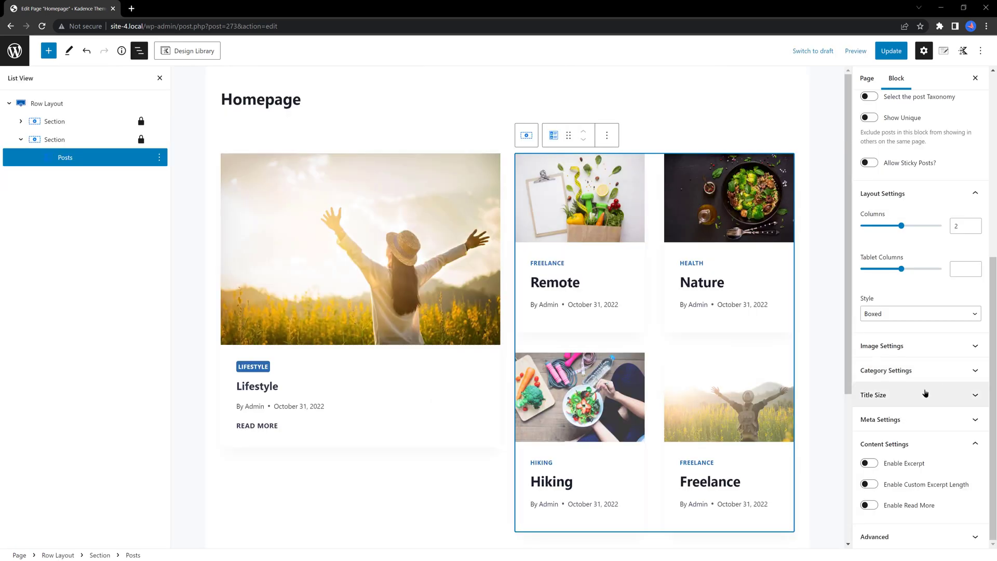
Step: Set the right-hand Posts grid's Title Size HTML tag to H5
click(925, 393)
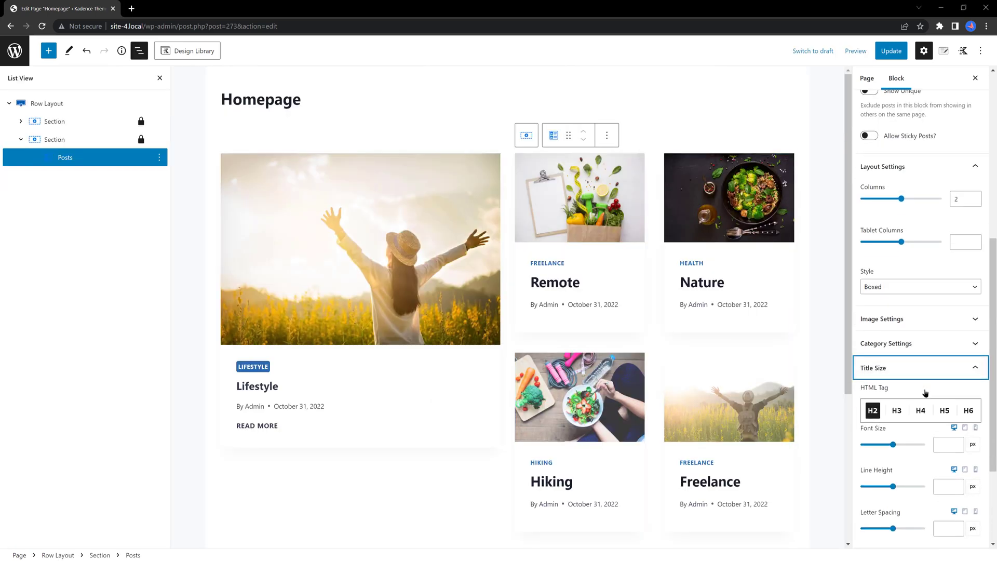
click(944, 410)
scroll(945, 410, down, 2)
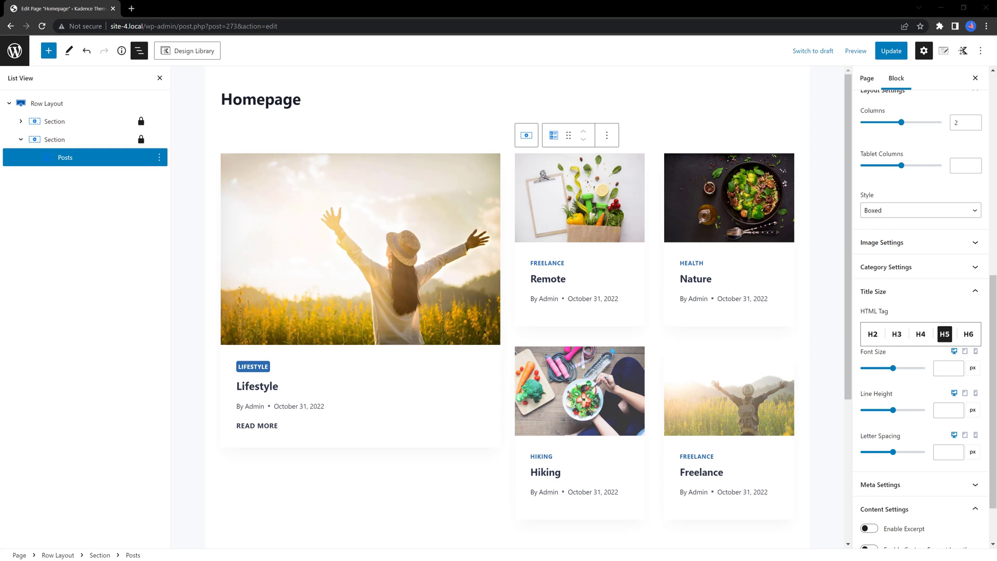
Step: Set the Lifestyle Posts block's Image Ratio to 4:5 in Image Settings
click(450, 164)
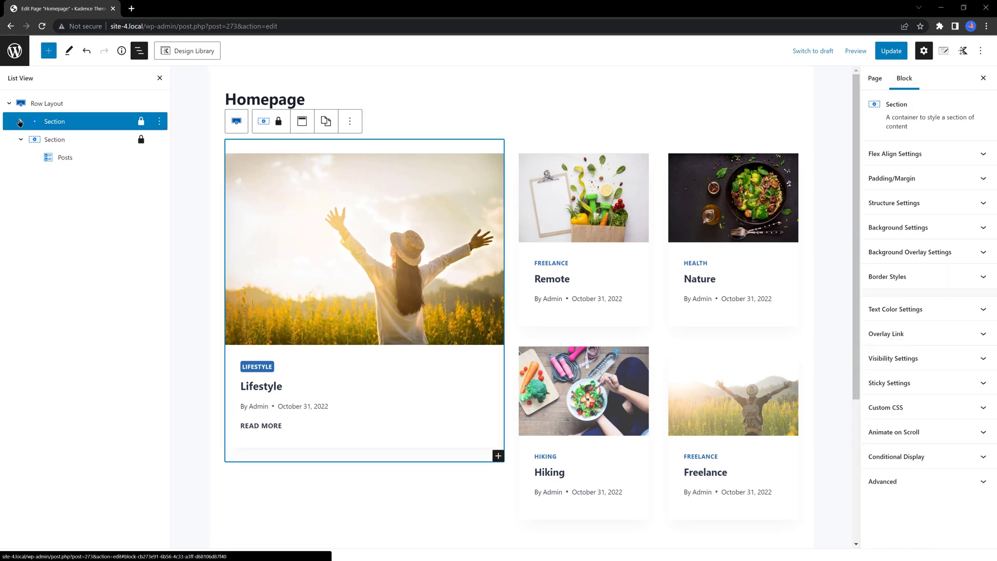
click(91, 140)
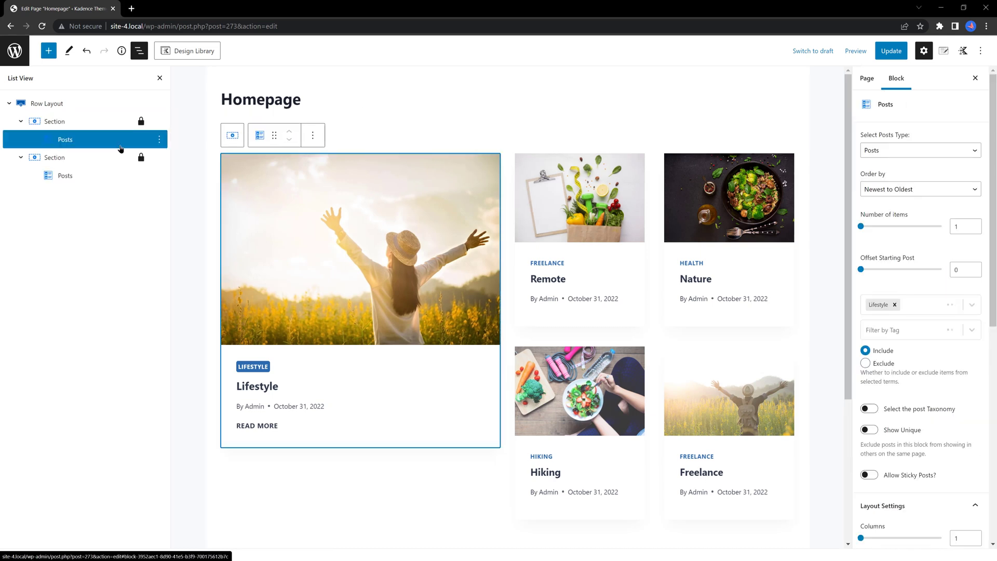
scroll(969, 390, down, 5)
scroll(970, 390, down, 1)
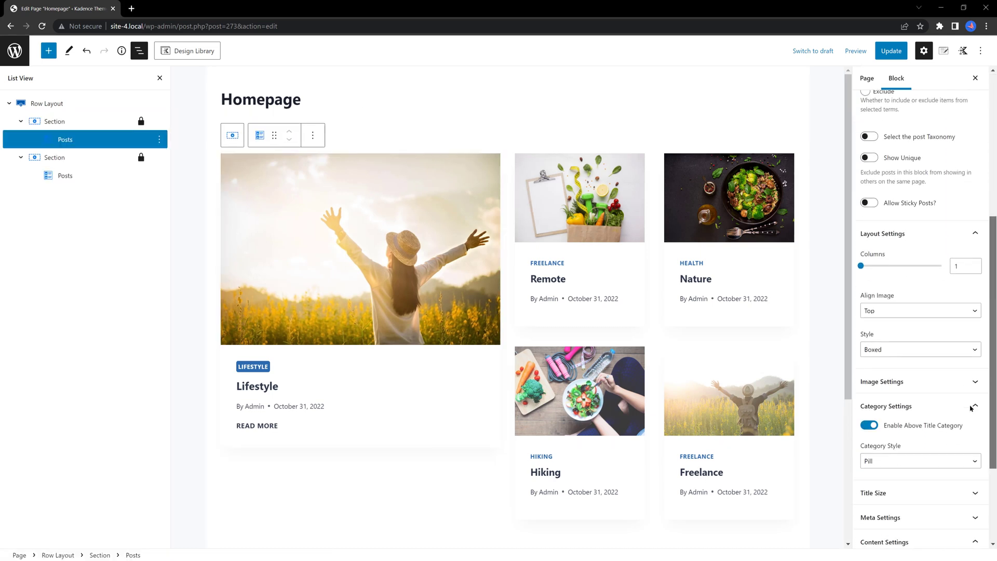
click(918, 382)
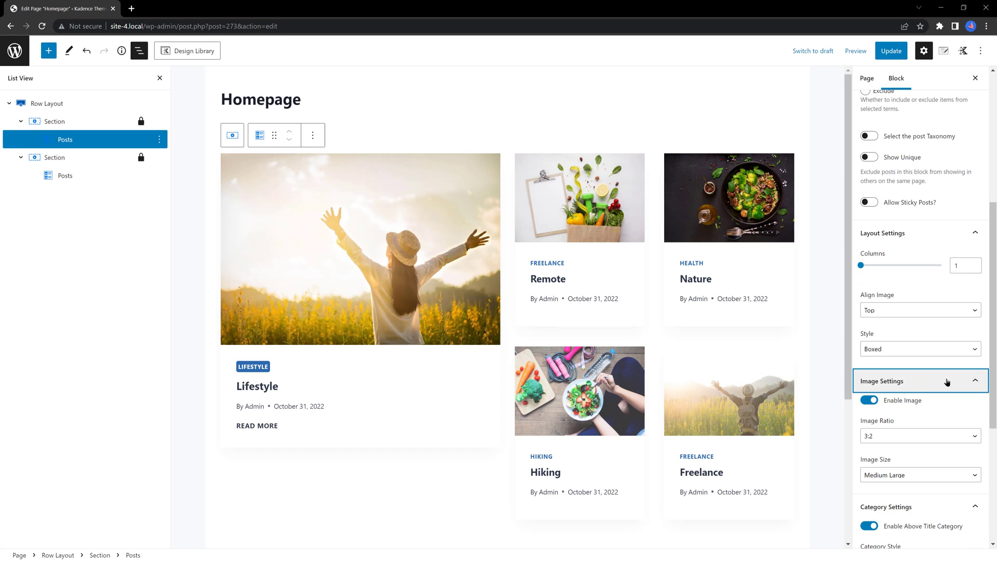
drag(992, 392, 993, 425)
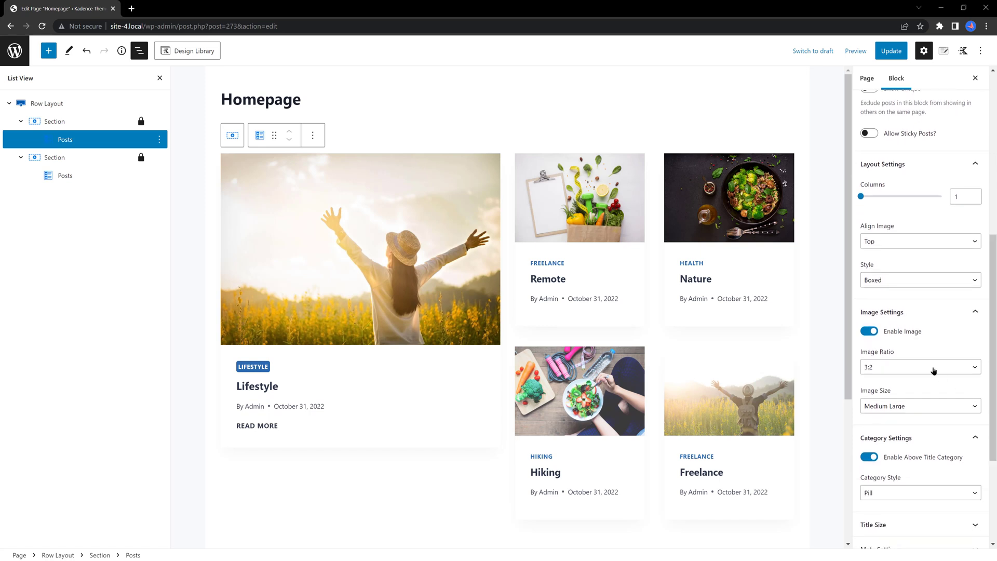
click(896, 367)
click(882, 432)
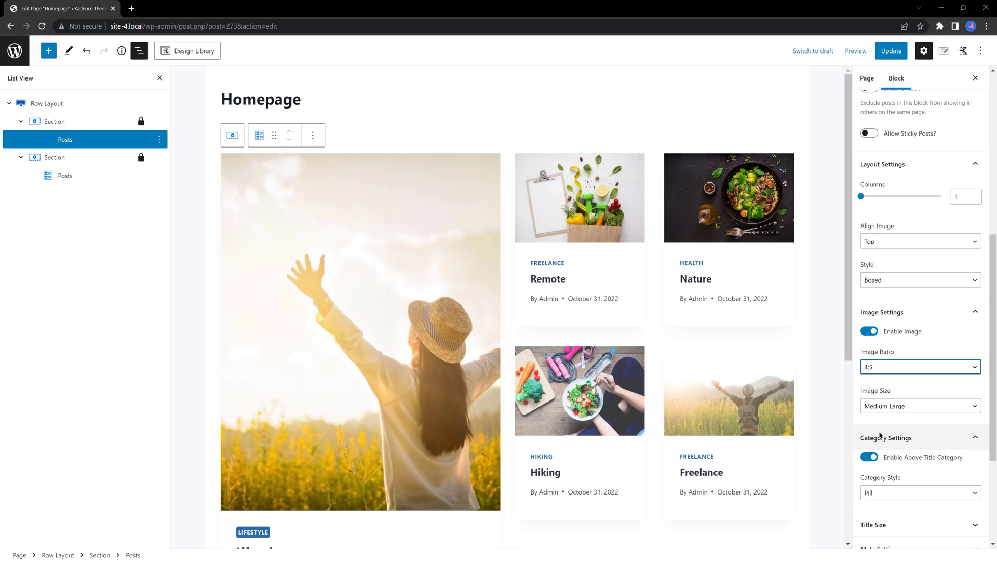
click(90, 181)
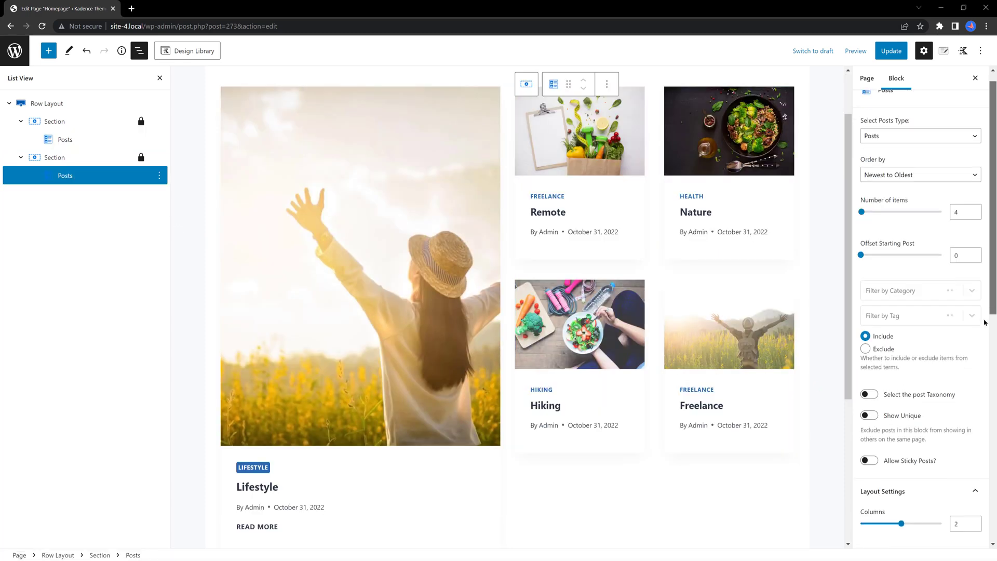
Step: Expand the four-post grid's Image Settings and set its image ratio to 1:1
drag(990, 302, 973, 423)
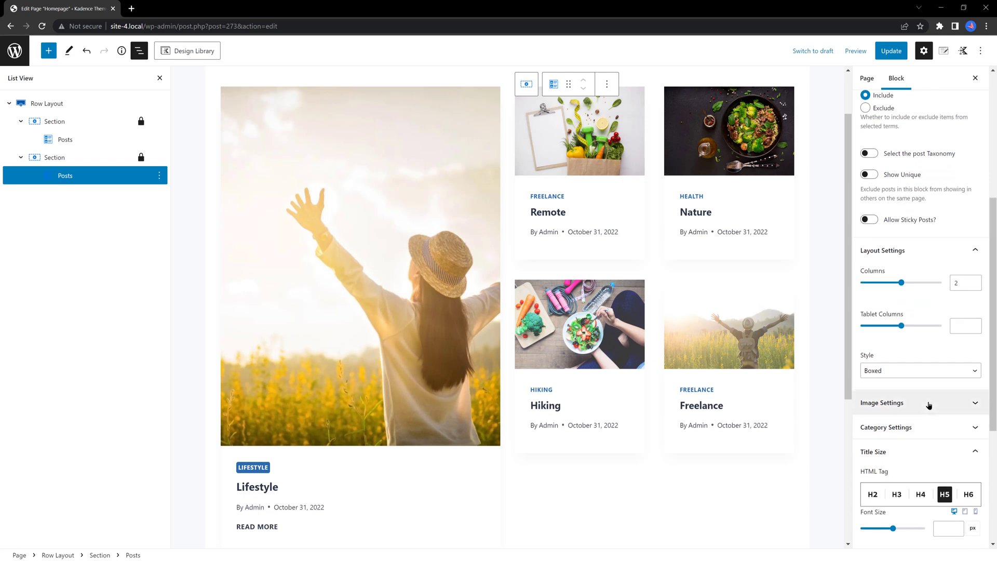
click(966, 406)
click(888, 457)
click(877, 479)
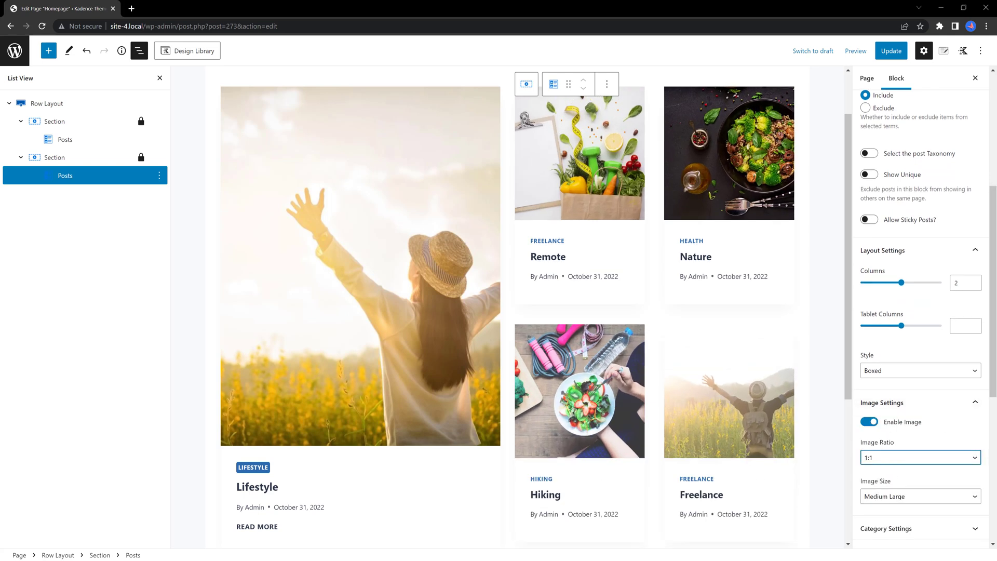
Step: Change the four-post grid's image ratio from 1:1 to Inherit
scroll(687, 336, down, 2)
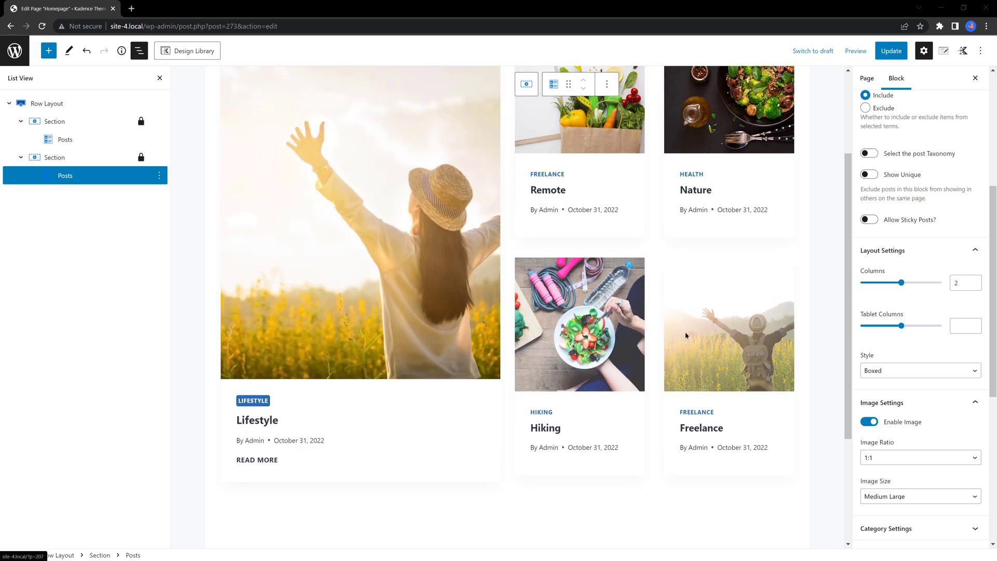
scroll(827, 366, up, 2)
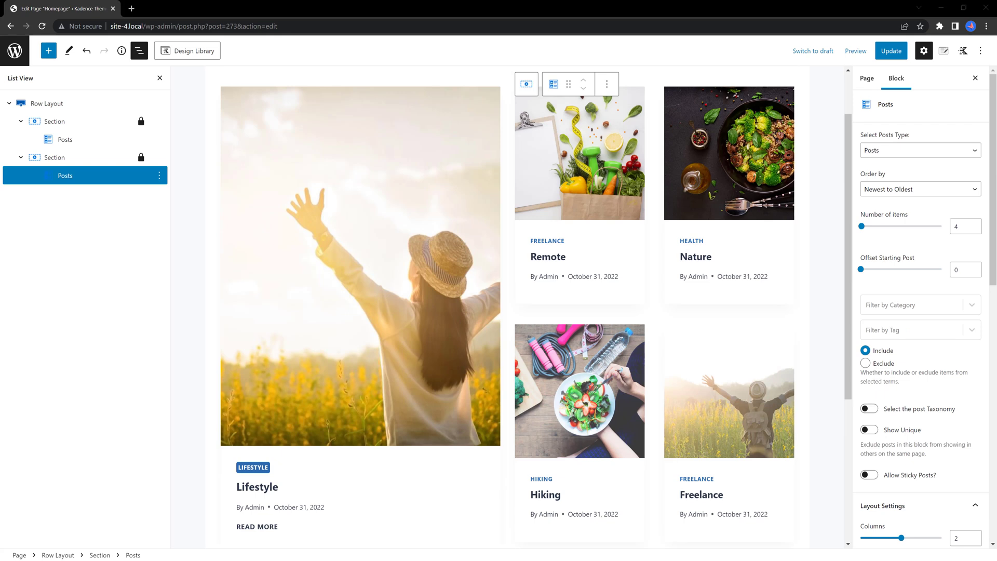
scroll(906, 350, down, 7)
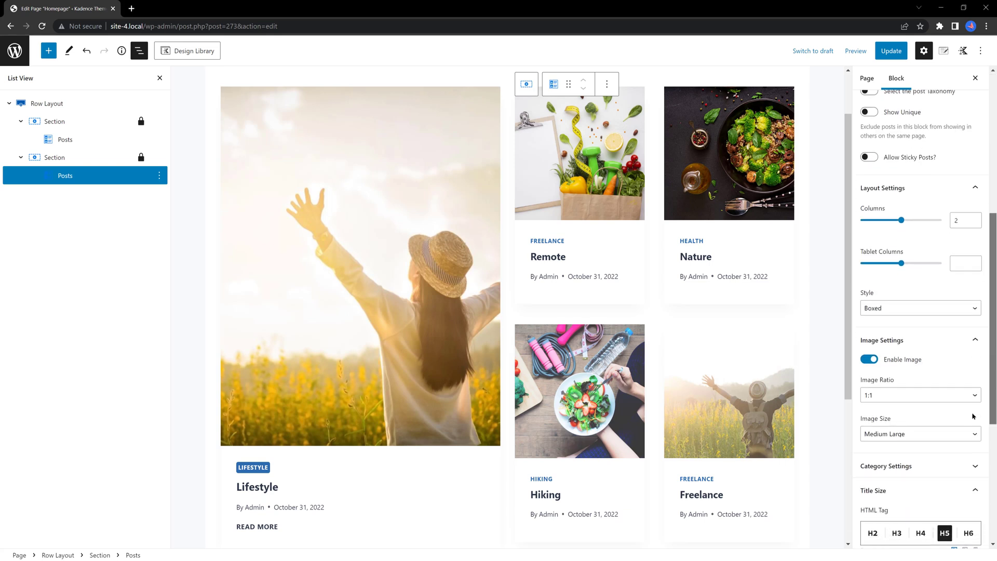
click(907, 350)
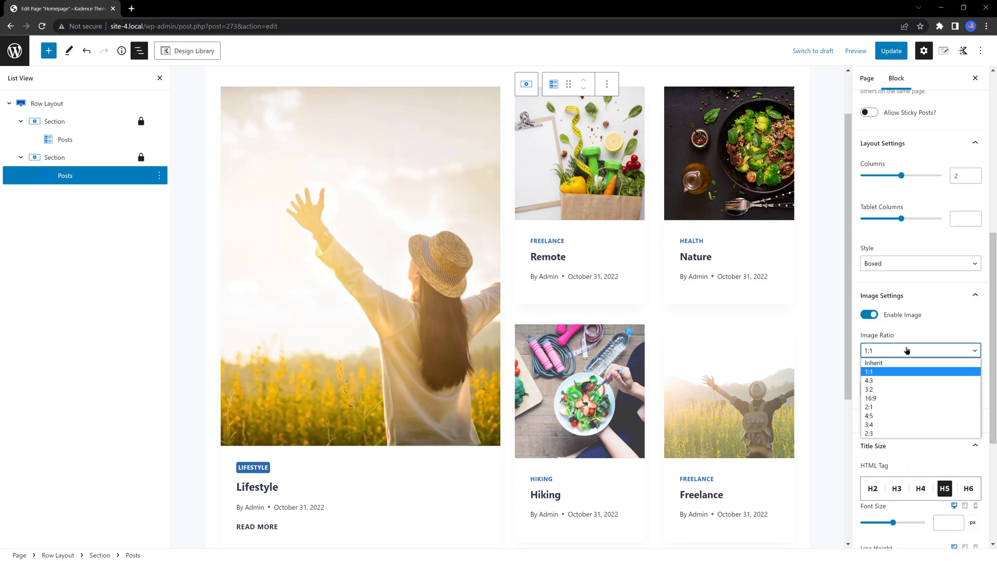
click(891, 364)
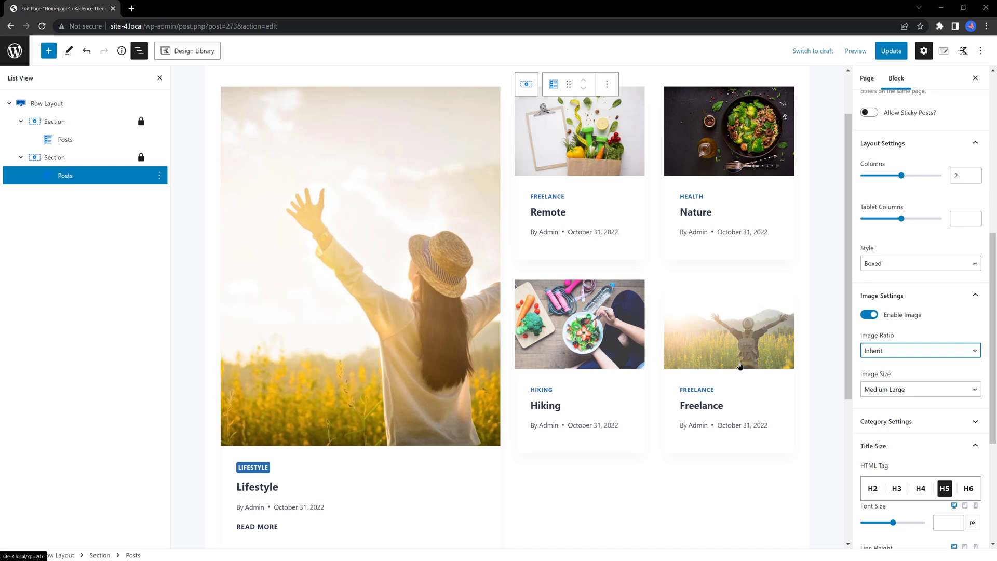
scroll(691, 370, up, 2)
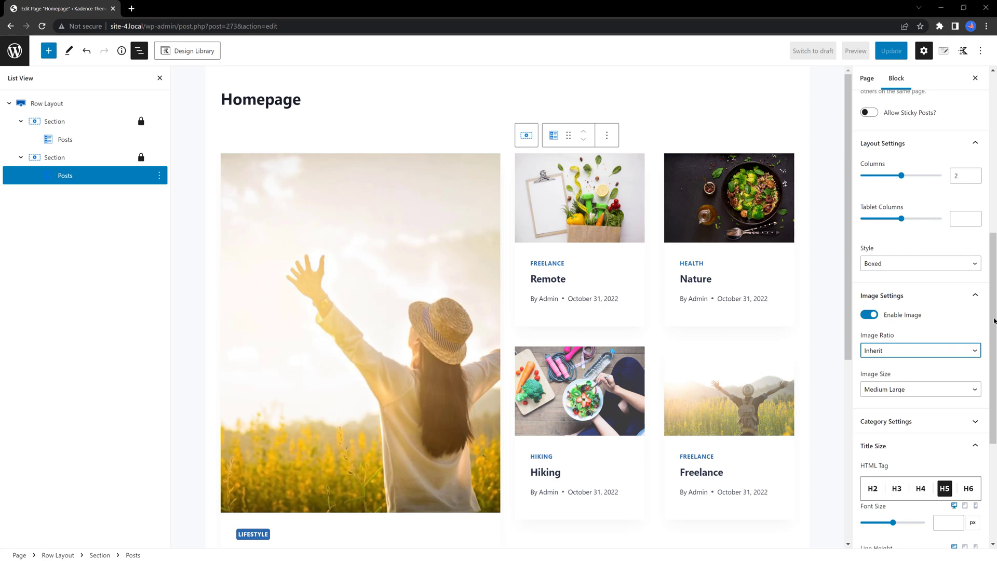
Step: Set the parent Section holding the post grid to Align Middle vertically
click(526, 135)
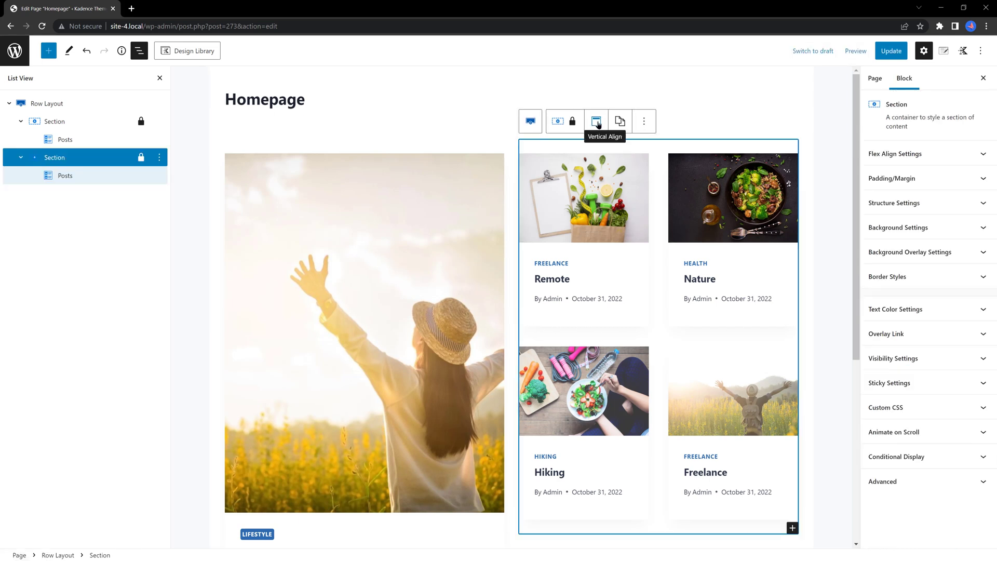
click(597, 124)
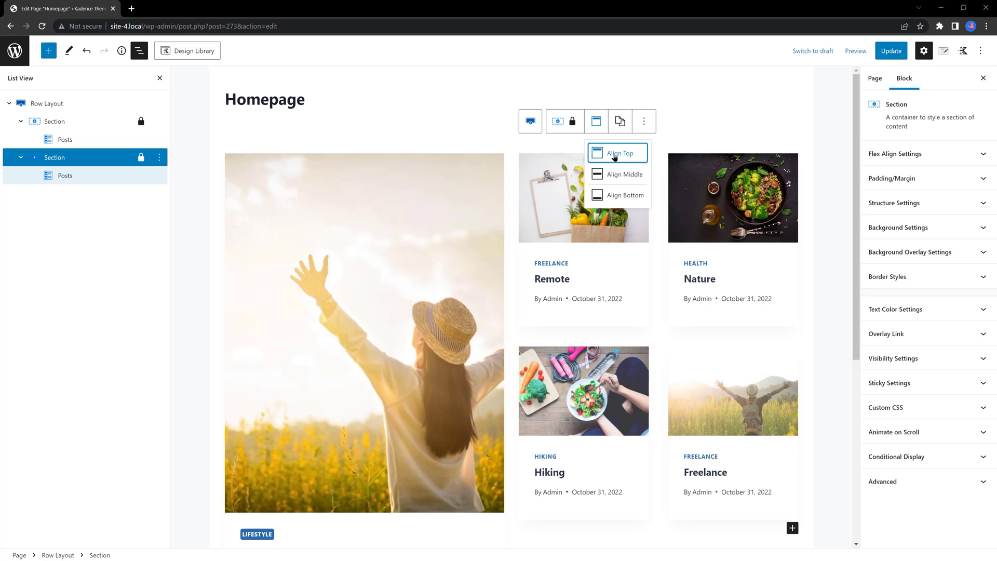
click(623, 175)
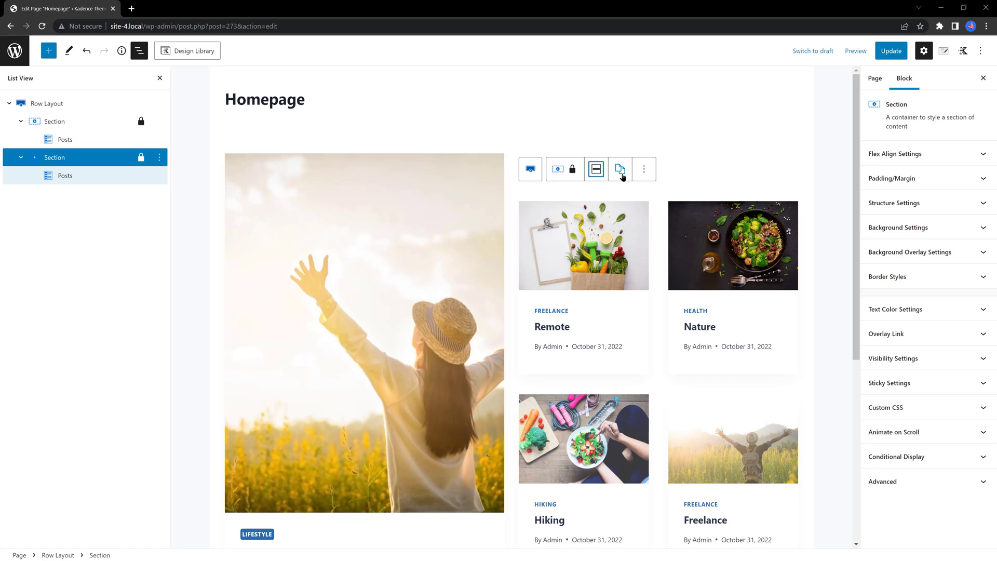
Step: Insert an empty block before the four-post Posts block
scroll(622, 176, down, 2)
click(615, 145)
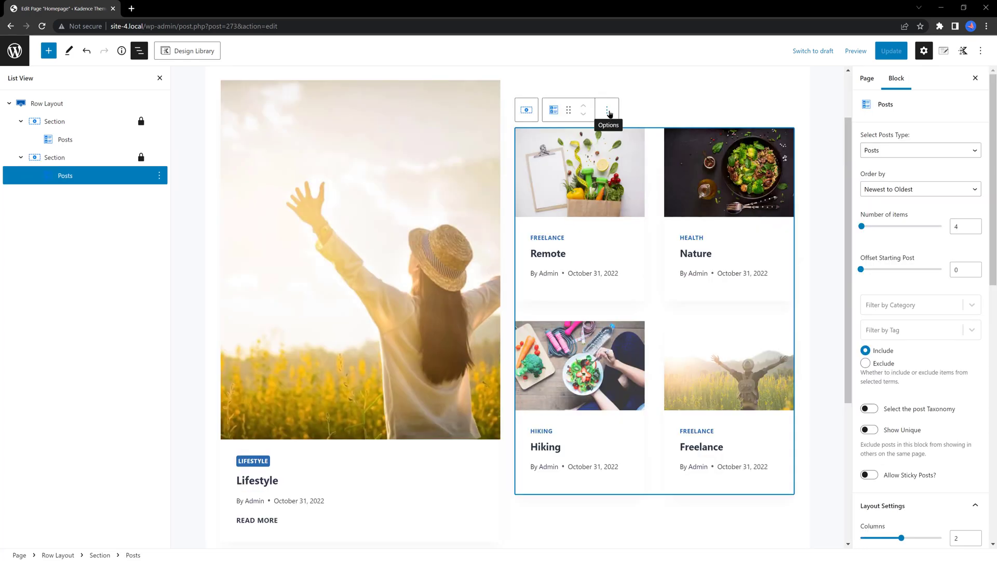
click(608, 112)
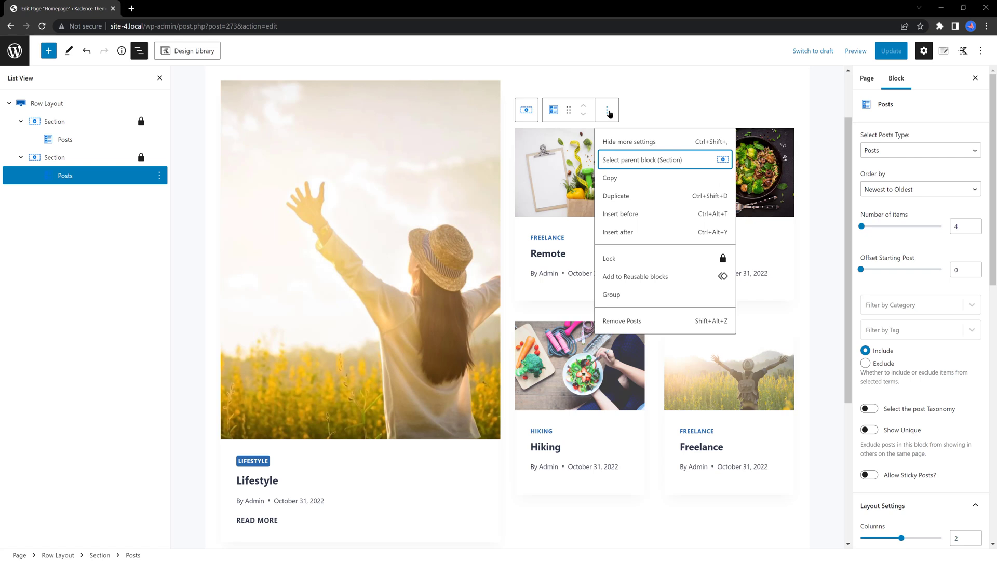
click(650, 214)
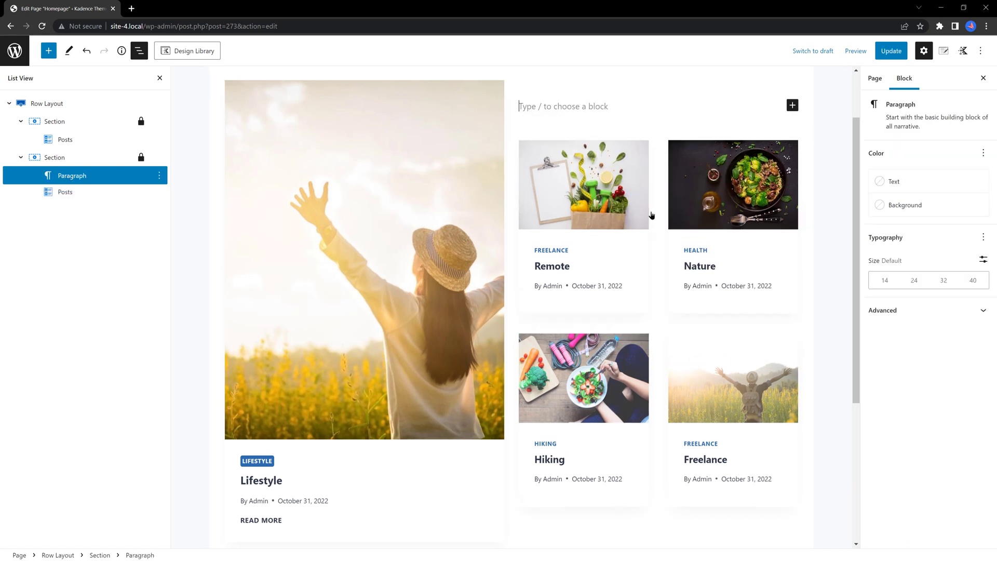
Step: Add an Advanced Text H4 heading 'Latest Articles' in palette blue 2B6CB0
click(792, 105)
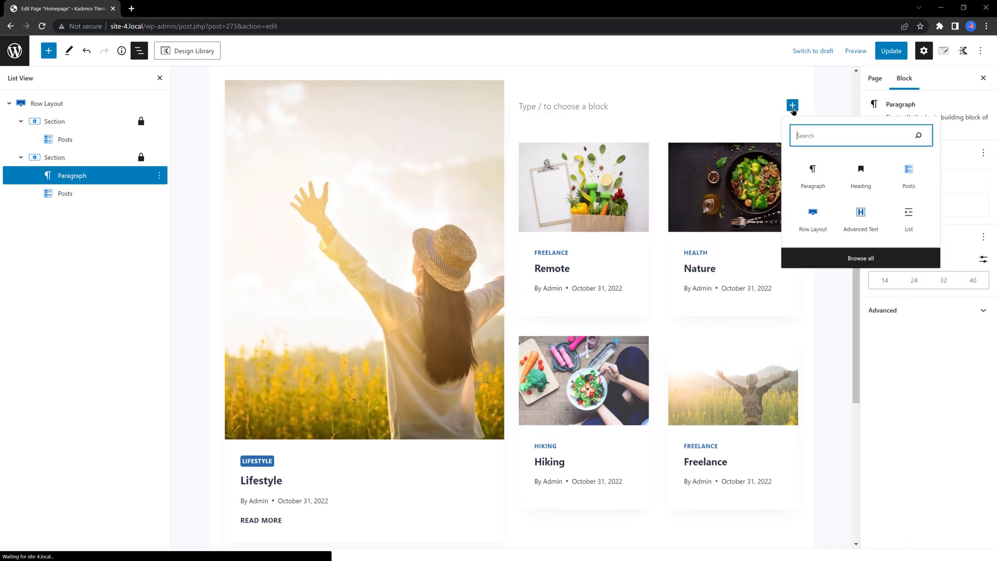
click(867, 221)
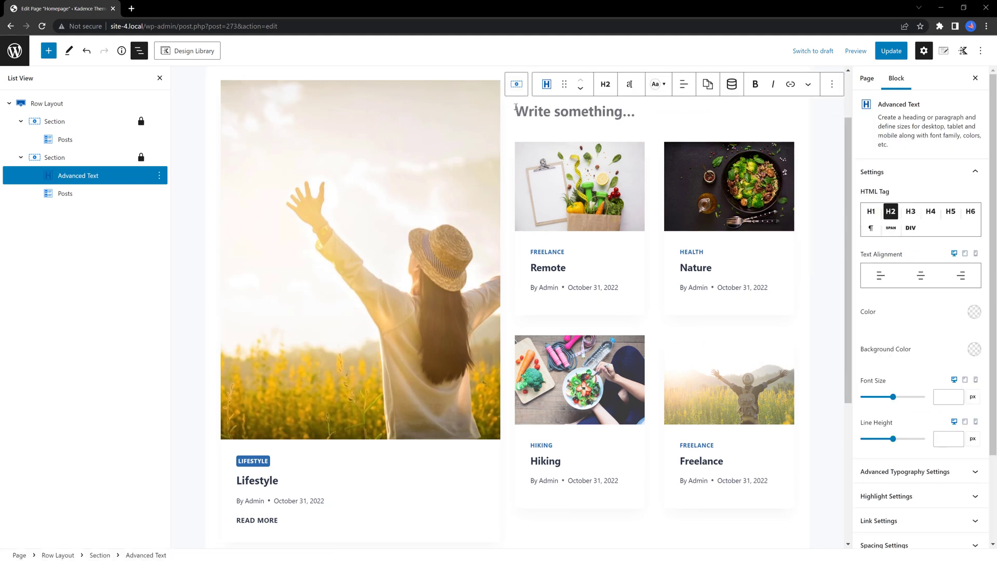
text(Latest)
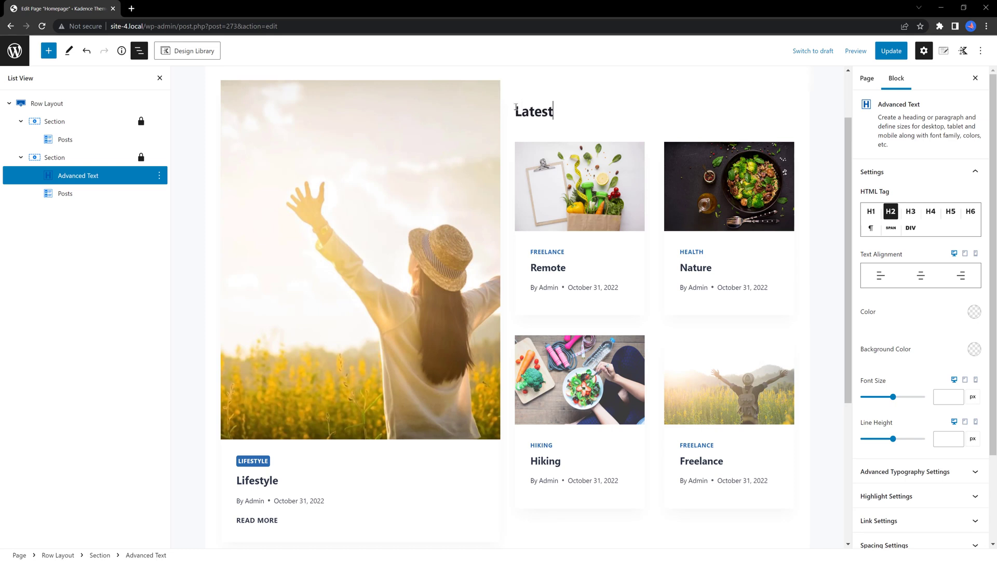
text( Articles)
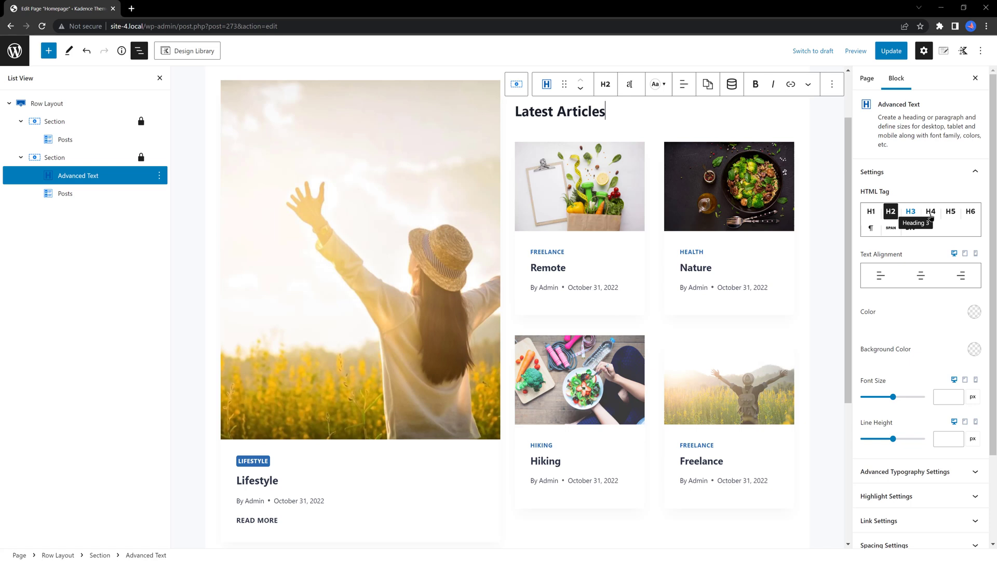
click(930, 212)
click(974, 311)
click(843, 284)
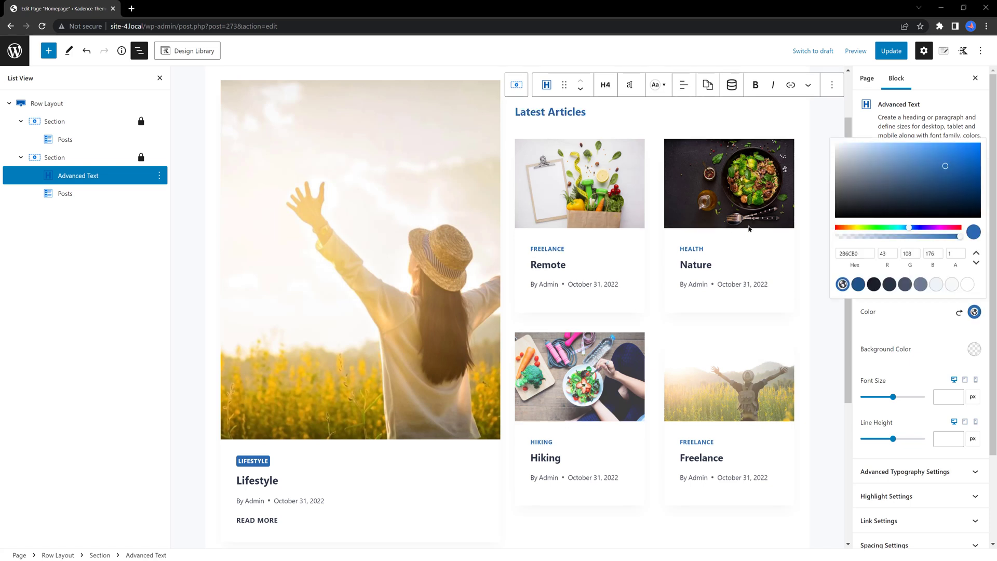
click(608, 113)
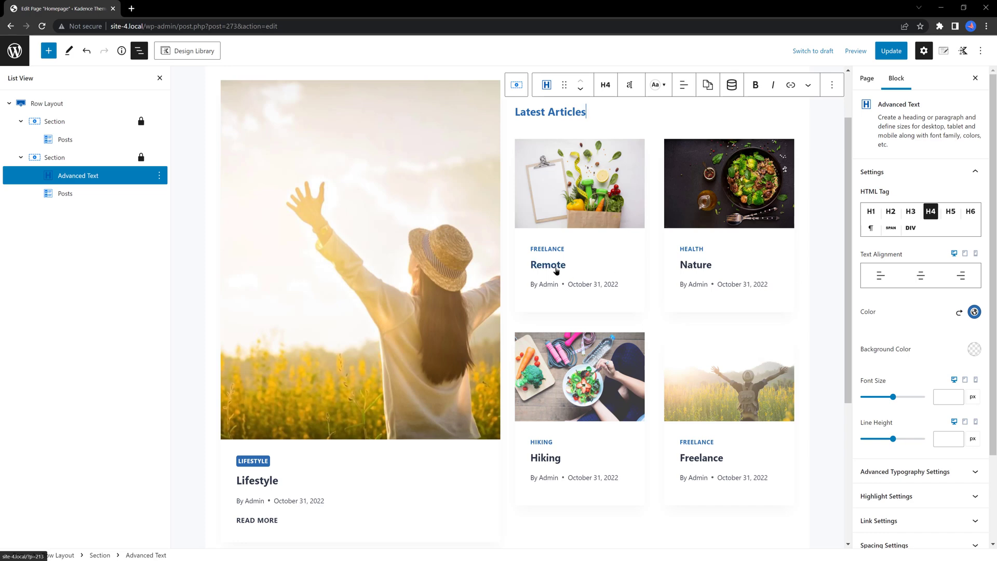
scroll(553, 270, down, 1)
Step: Set the Lifestyle post's Image Ratio to 1:1 square, after briefly trying Inherit
scroll(556, 270, up, 1)
scroll(555, 270, up, 2)
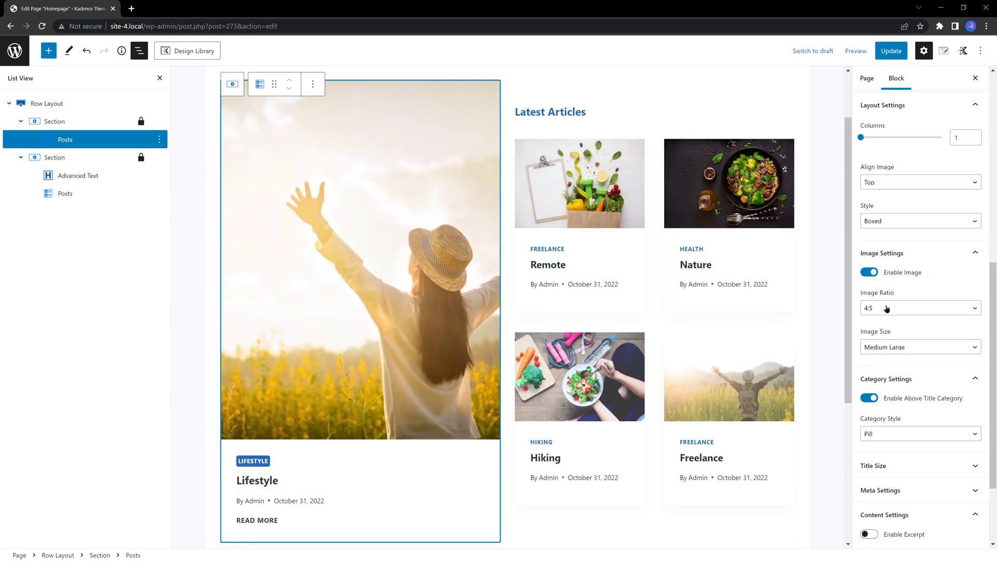
click(886, 308)
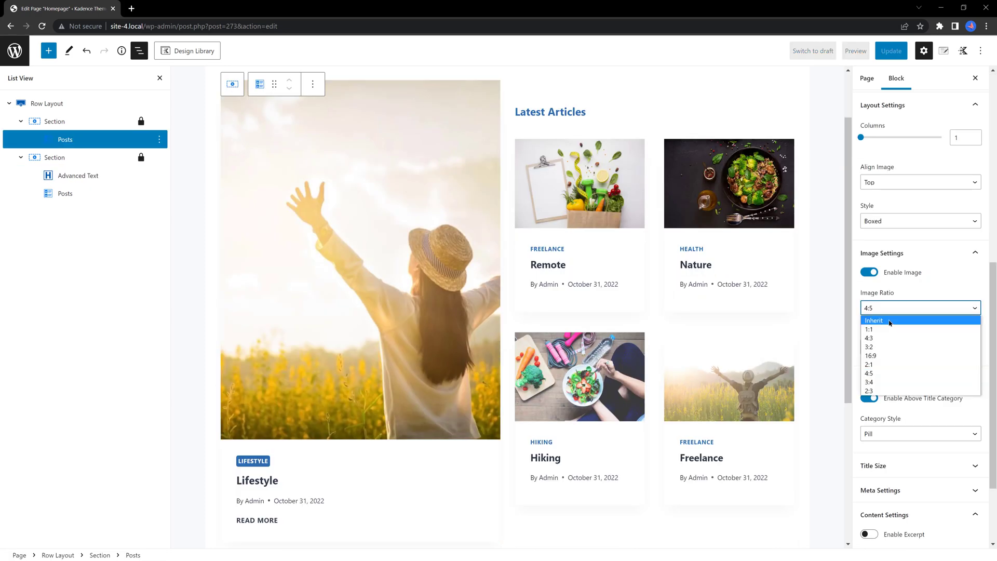
click(889, 321)
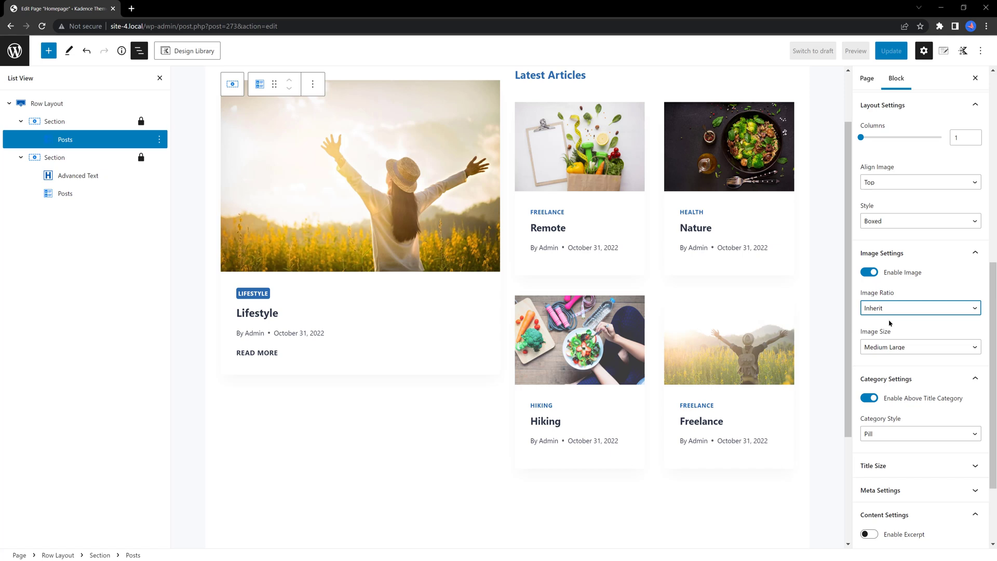
click(903, 309)
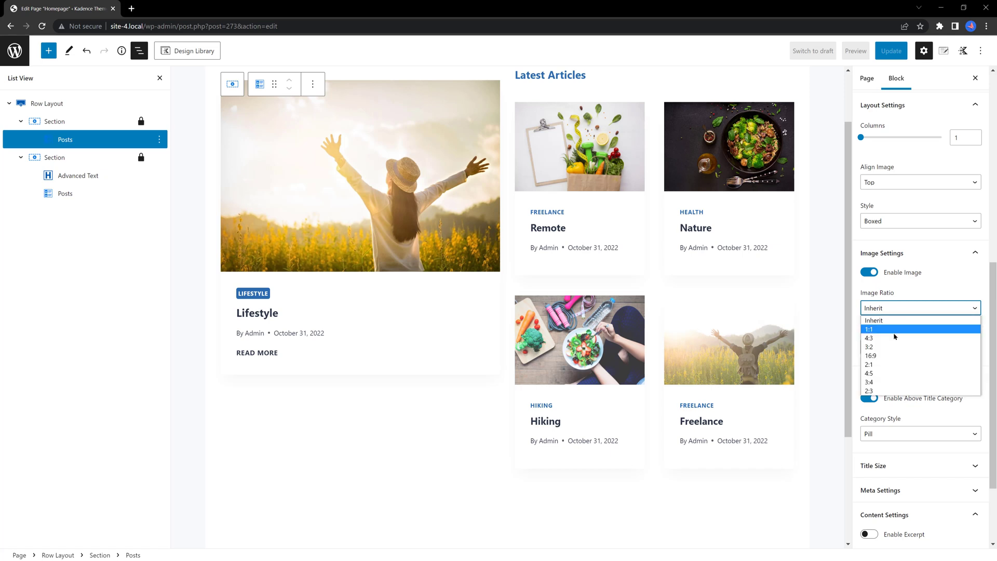
click(887, 330)
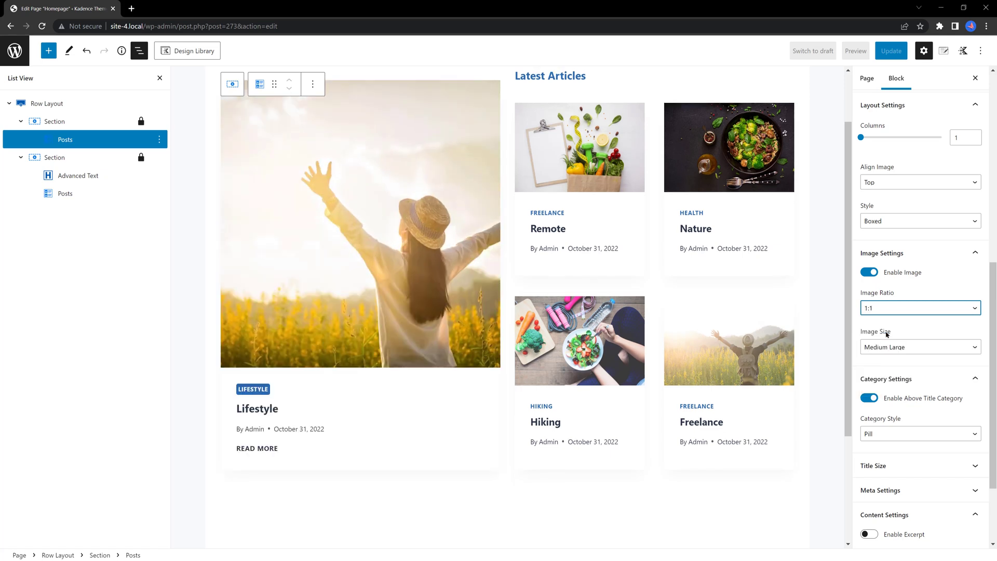
click(682, 516)
scroll(682, 514, up, 2)
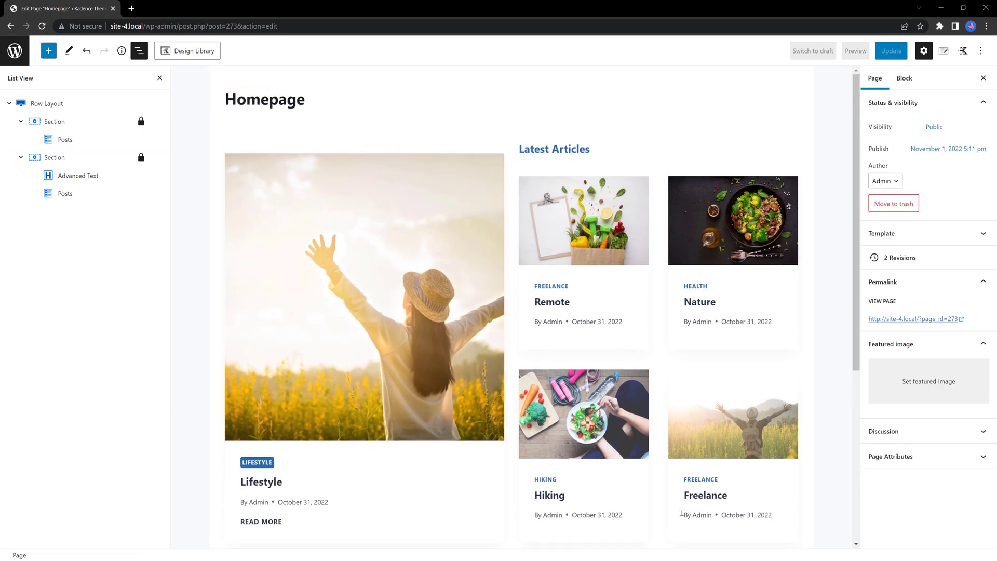
Step: Change the Row Layout's top and bottom padding from 25 to 0
click(569, 149)
click(801, 142)
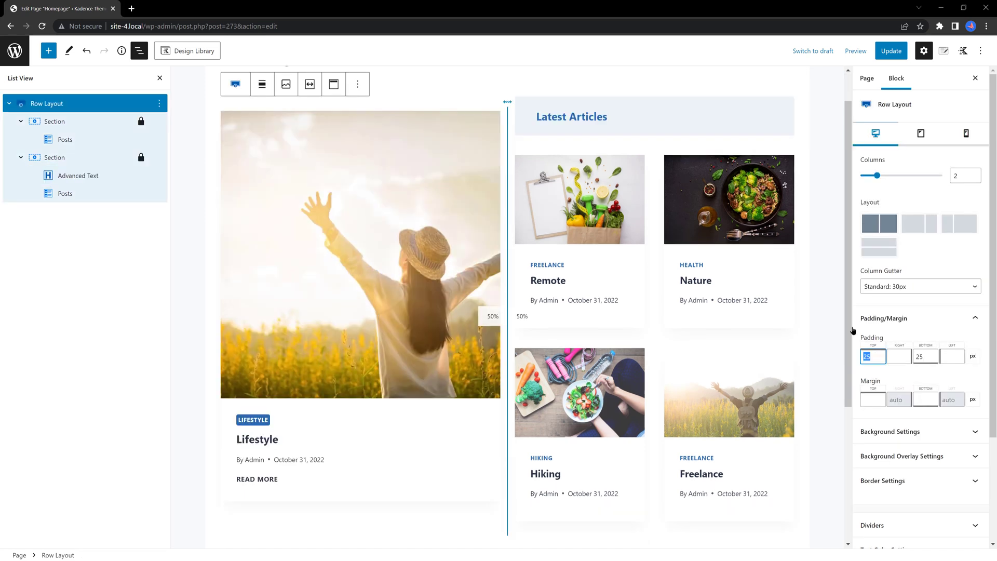
text(0)
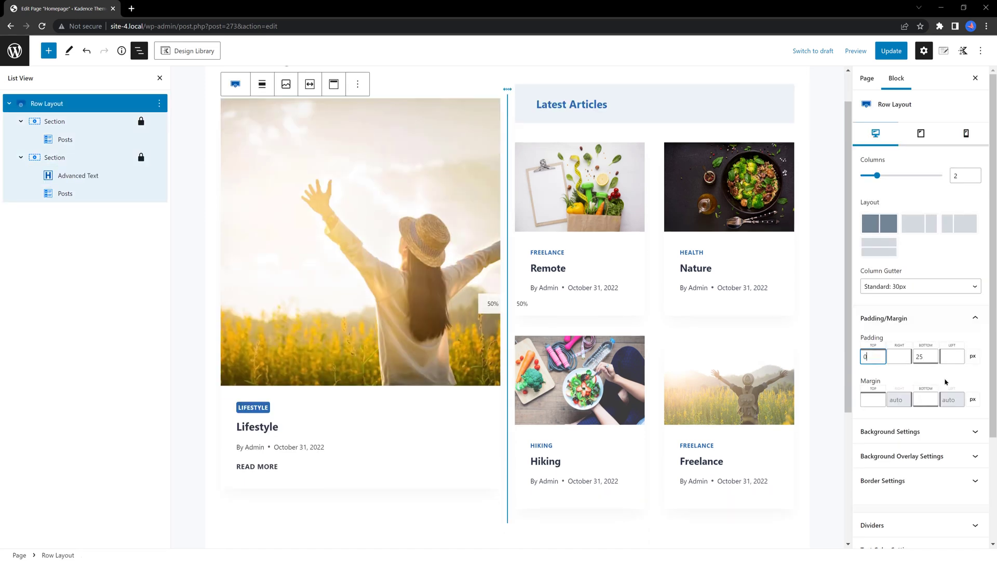
double_click(926, 356)
text(0)
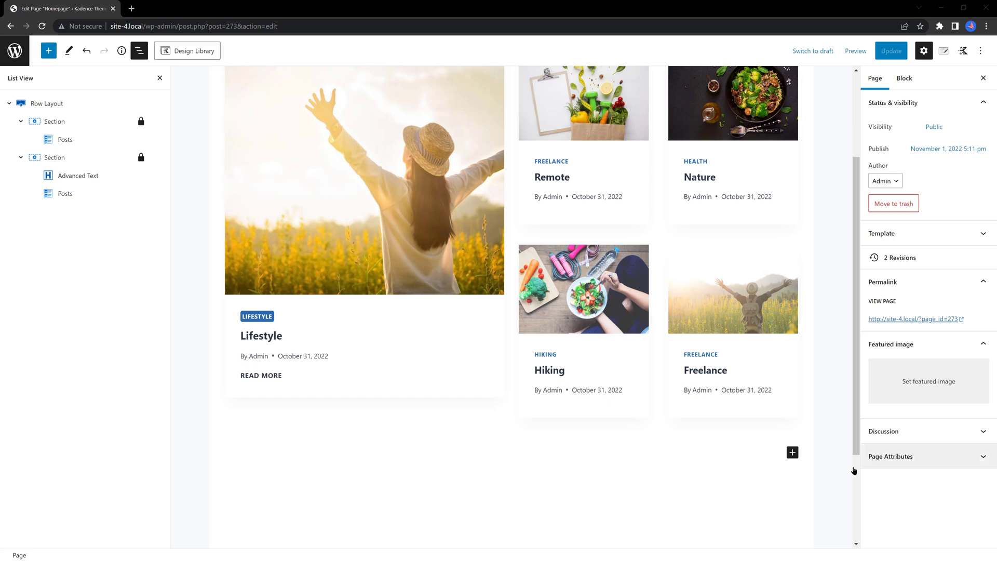
Step: Add a single-column Row Layout containing an Advanced Text heading 'Gallery'
click(792, 453)
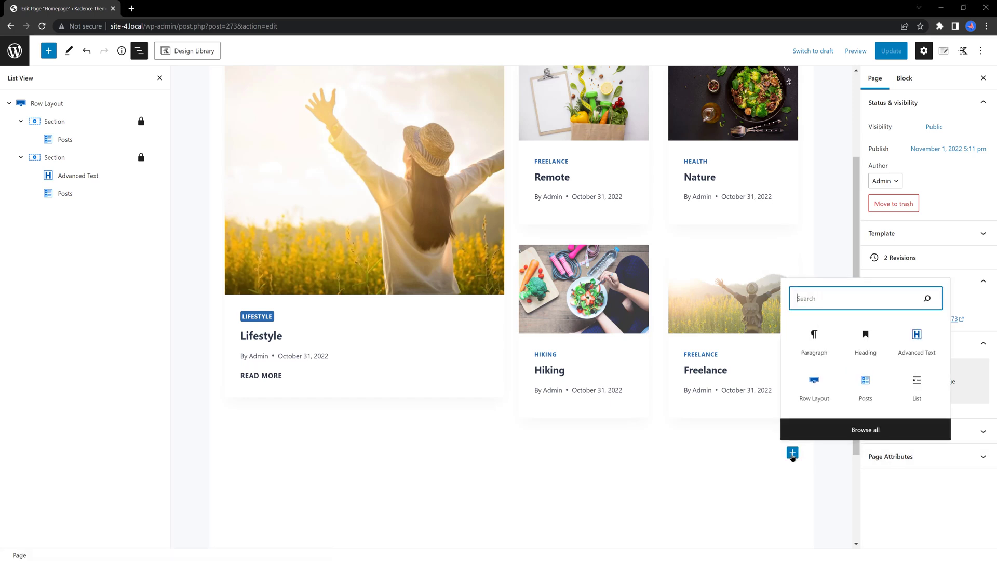
click(815, 385)
click(307, 480)
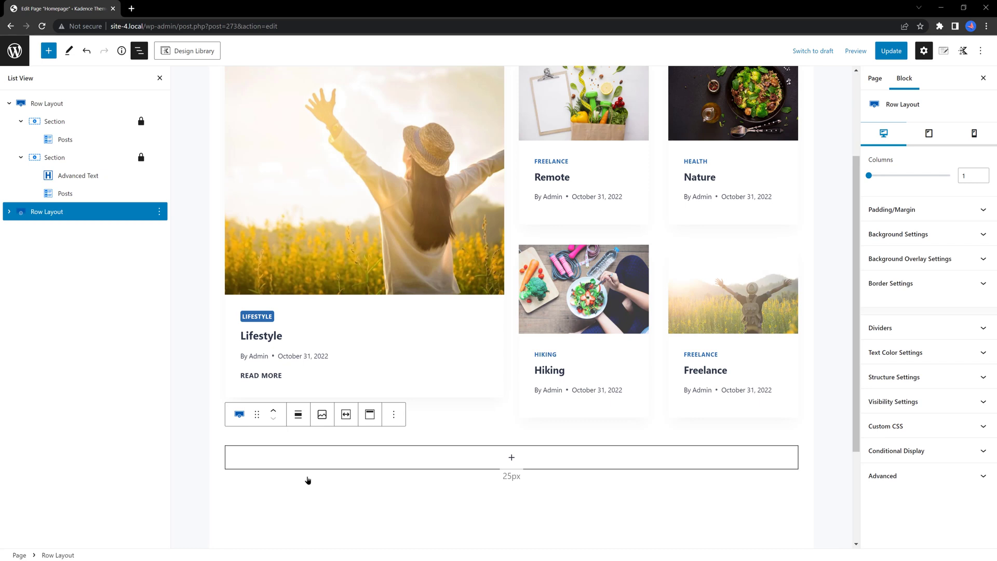
click(511, 459)
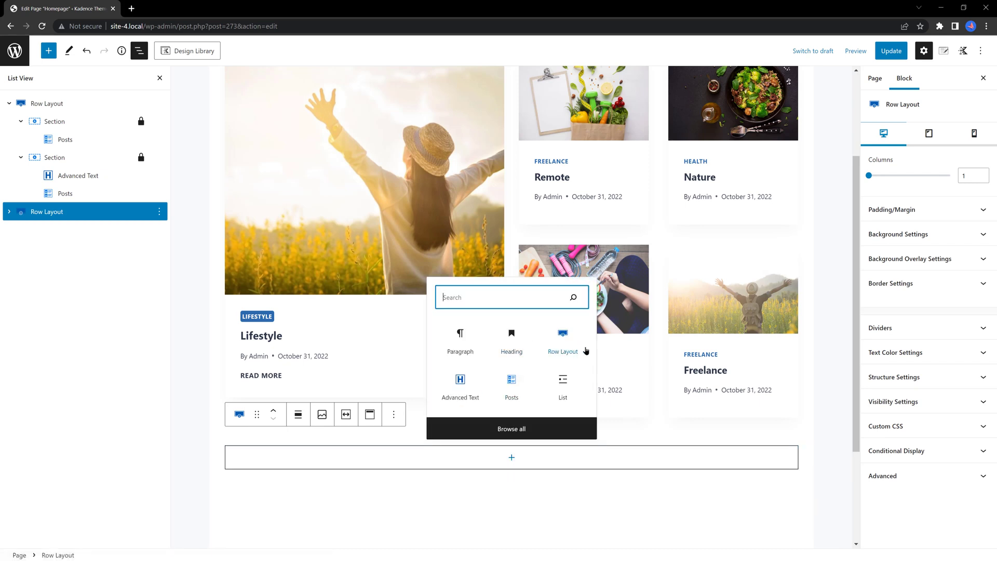
click(460, 387)
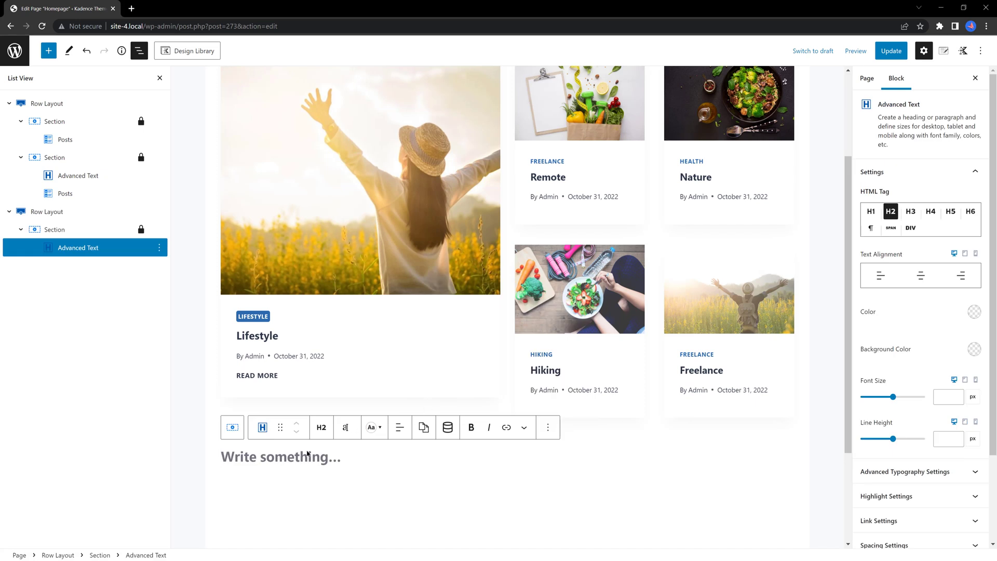
text(Gallery)
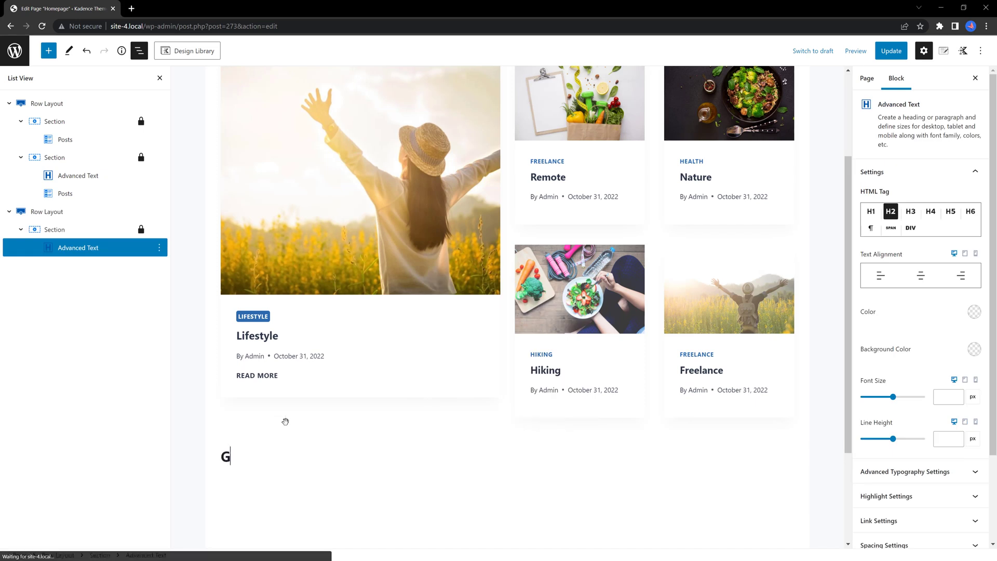
Step: Below the Gallery heading, add a single-column row holding an Advanced Gallery block
click(546, 427)
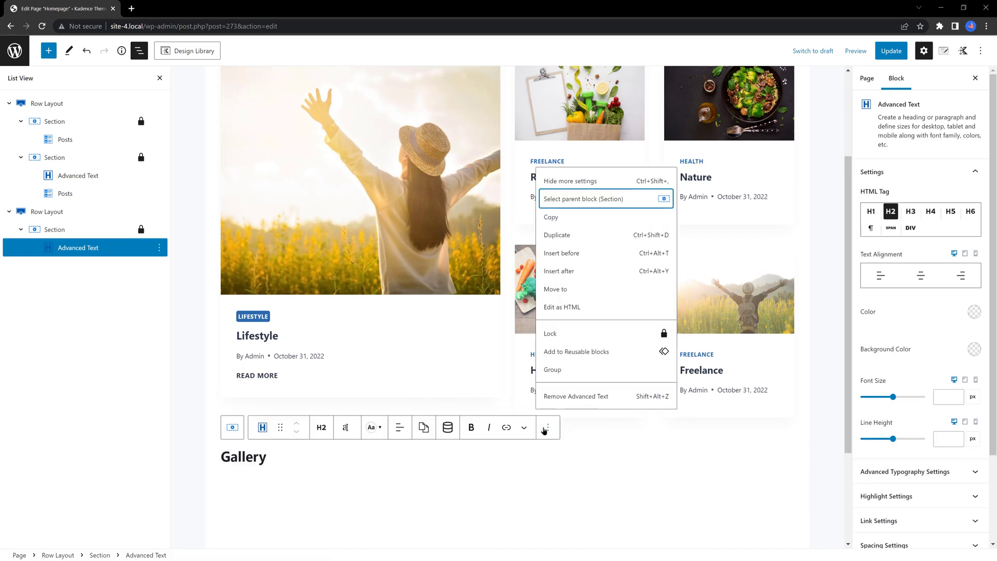
click(573, 271)
click(792, 479)
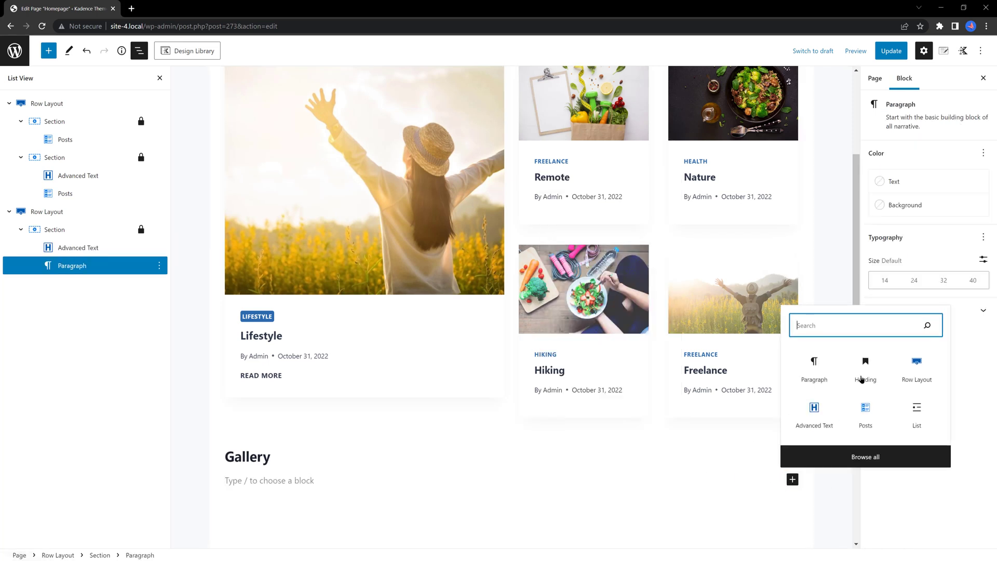
click(914, 370)
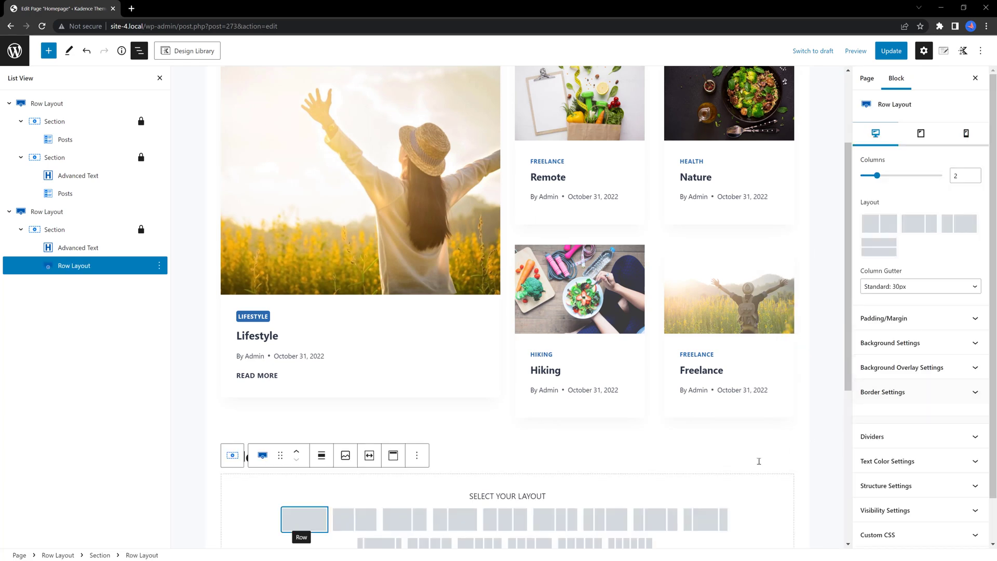
click(305, 519)
scroll(556, 454, down, 4)
click(511, 301)
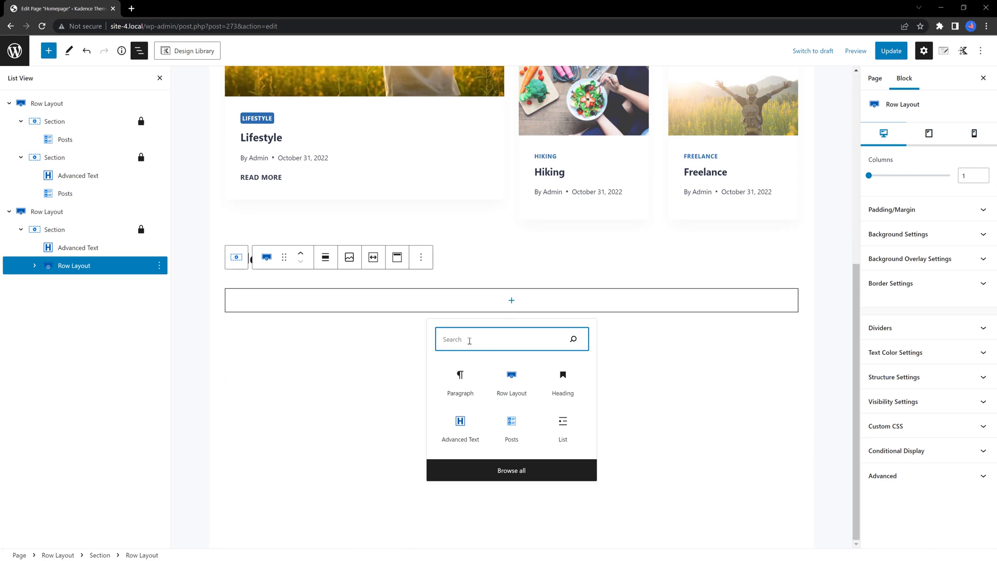
text(advanced)
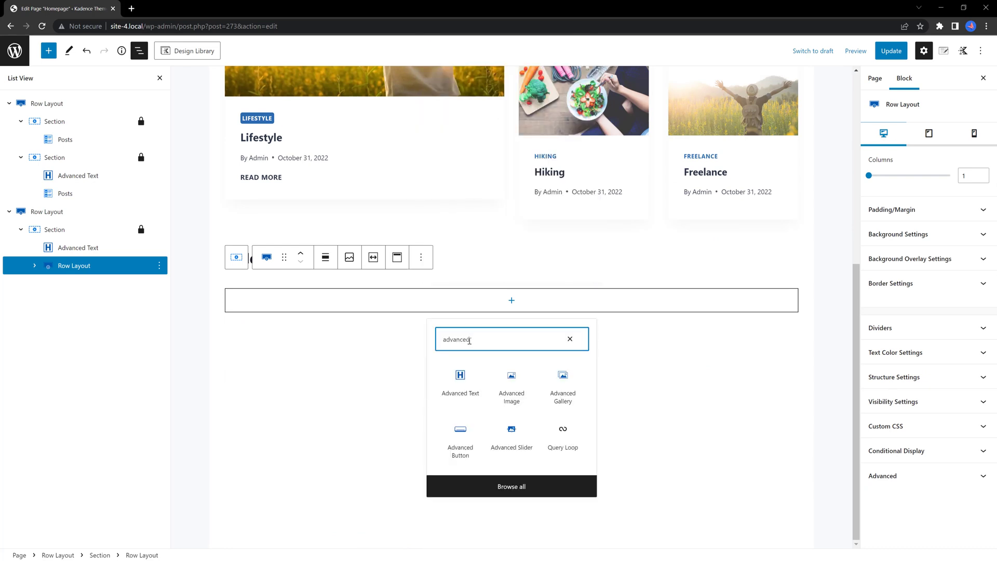
click(562, 382)
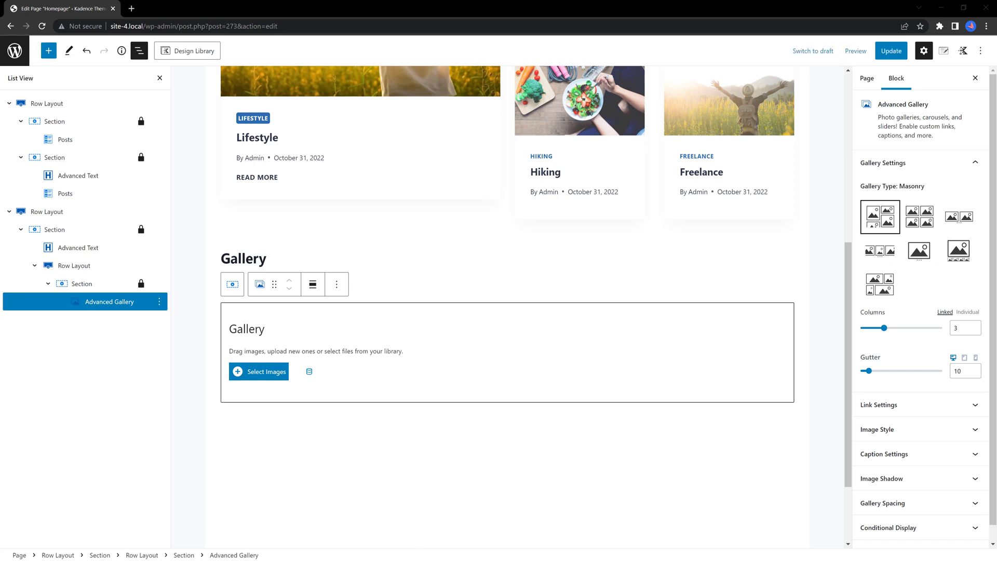
Step: Pick six gallery photos: two sunset yoga shots, arms-raised field, salad bowl, hiker field and grocery bag
click(265, 372)
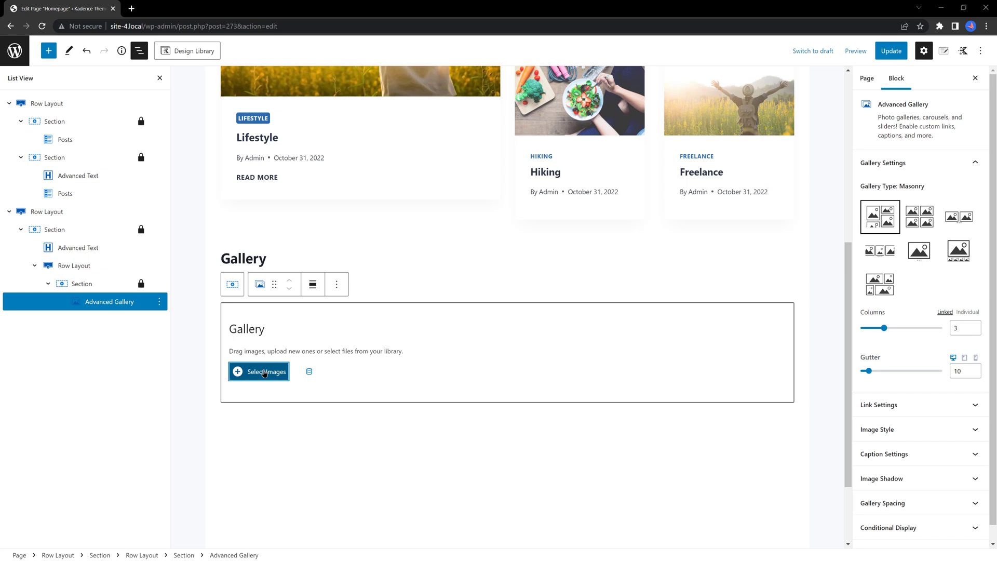
click(293, 166)
click(435, 167)
click(505, 166)
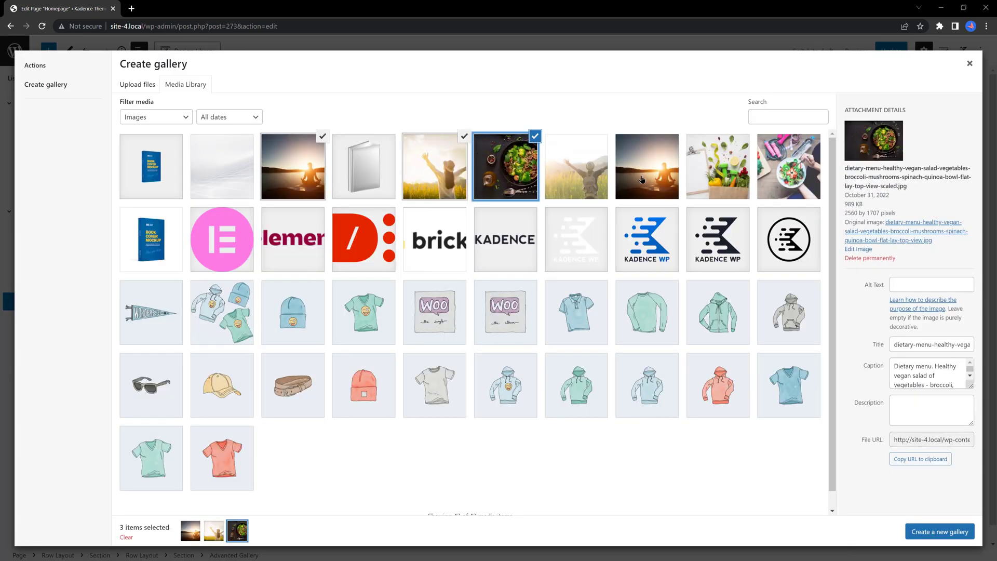
click(576, 166)
click(657, 165)
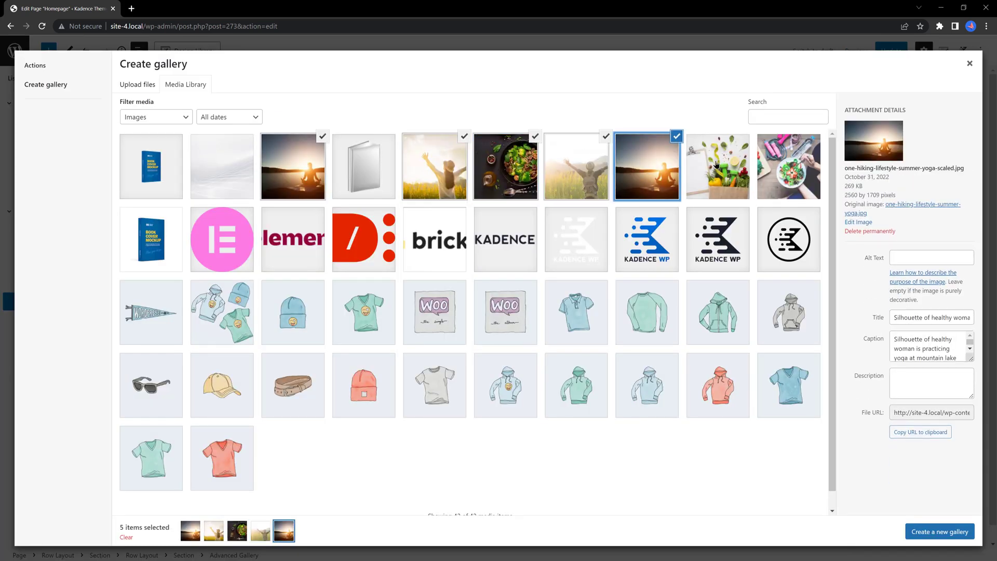
click(717, 165)
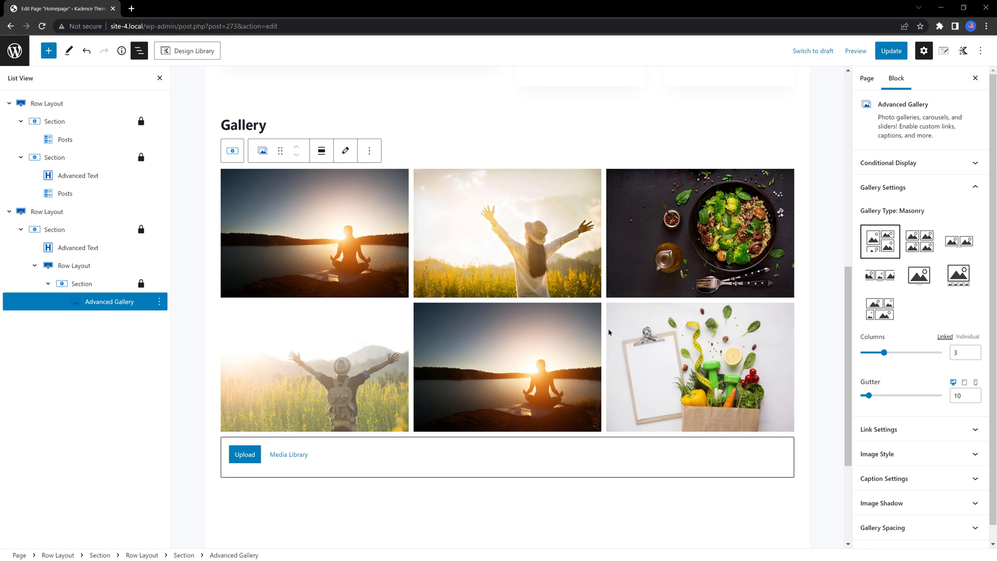
scroll(609, 332, down, 1)
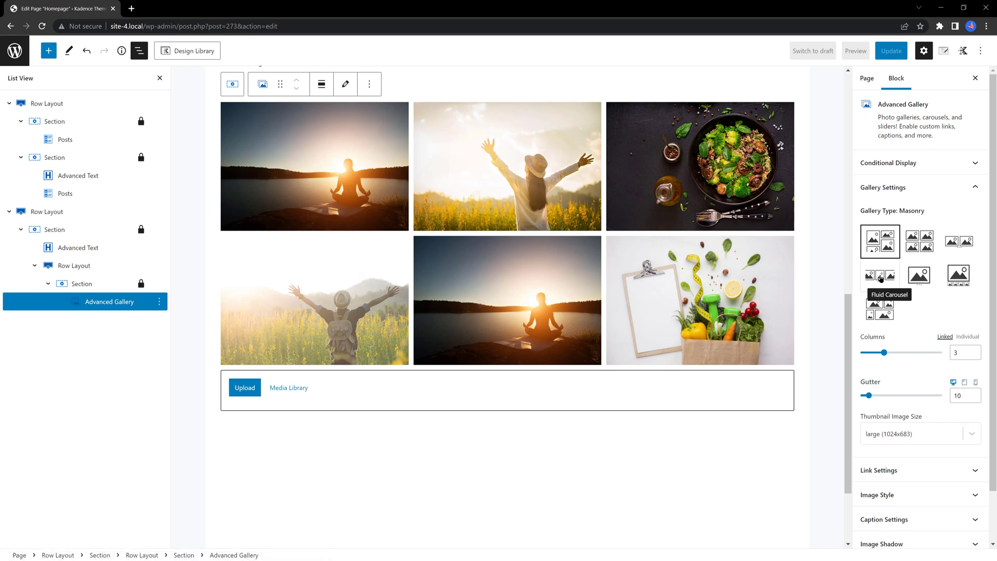
Step: Switch the gallery to the Fluid Carousel type with a 9 px image border radius
click(880, 276)
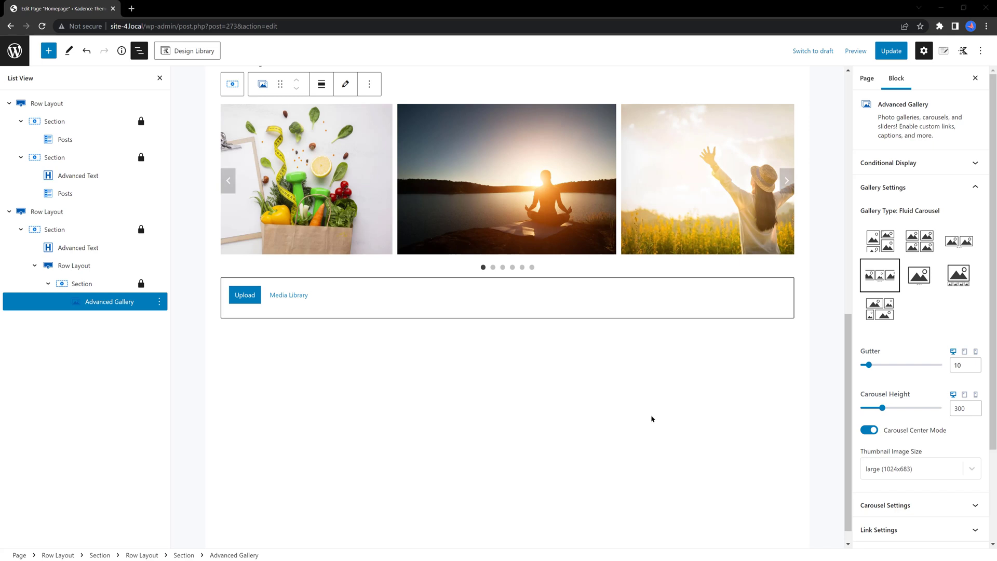
scroll(651, 418, up, 1)
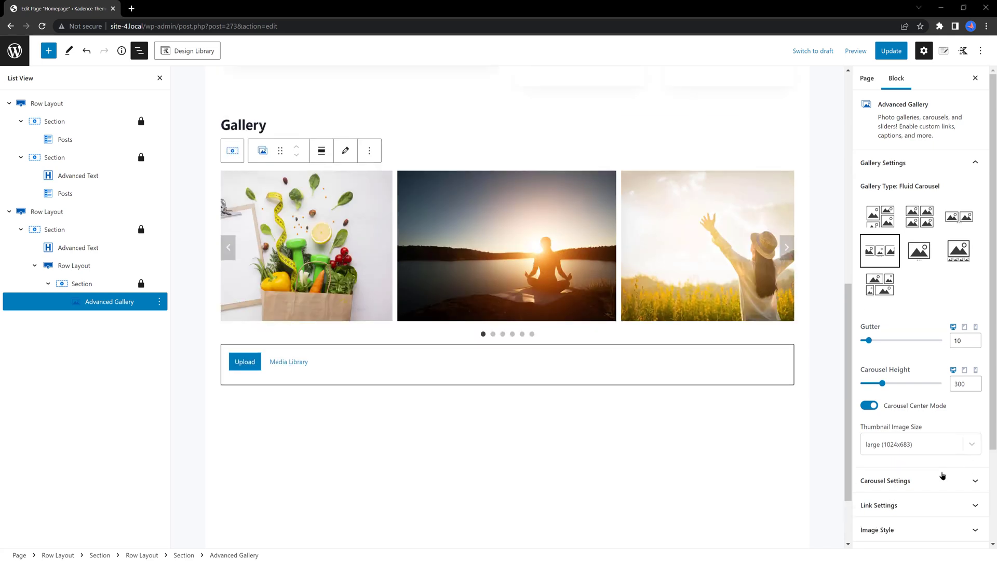
click(909, 524)
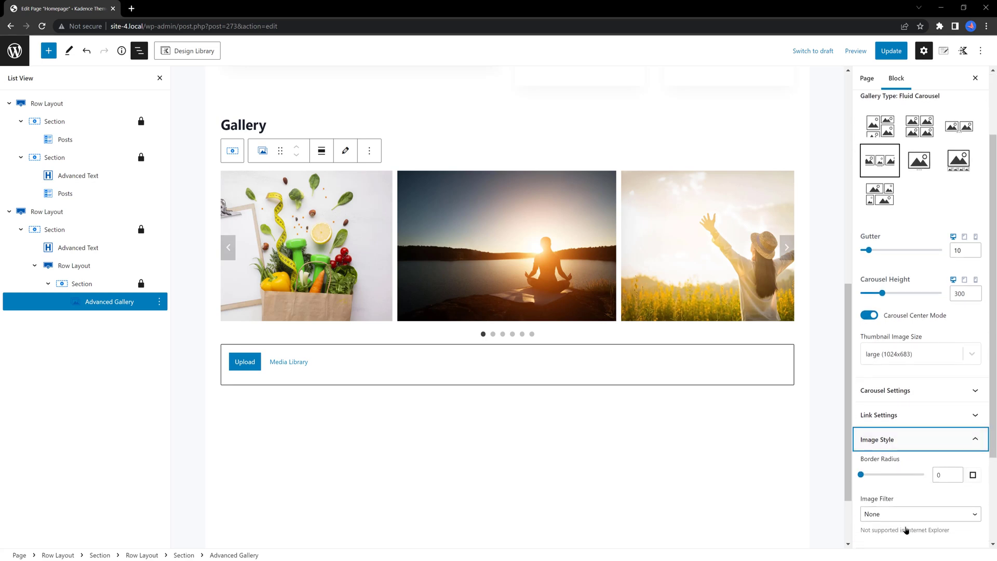
double_click(939, 475)
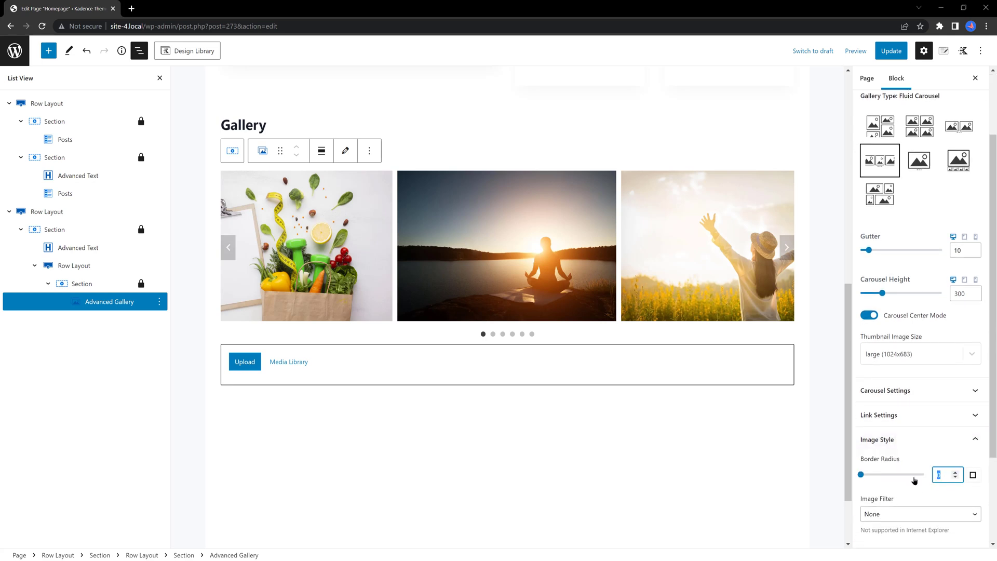
text(9)
Step: Set the carousel arrow style to Black on Light and update the page
click(930, 390)
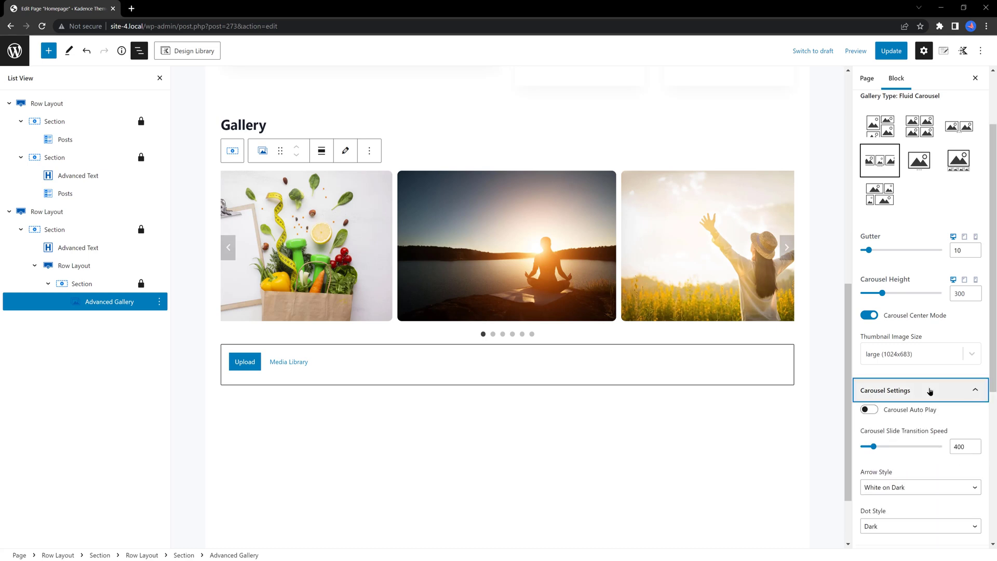
click(908, 486)
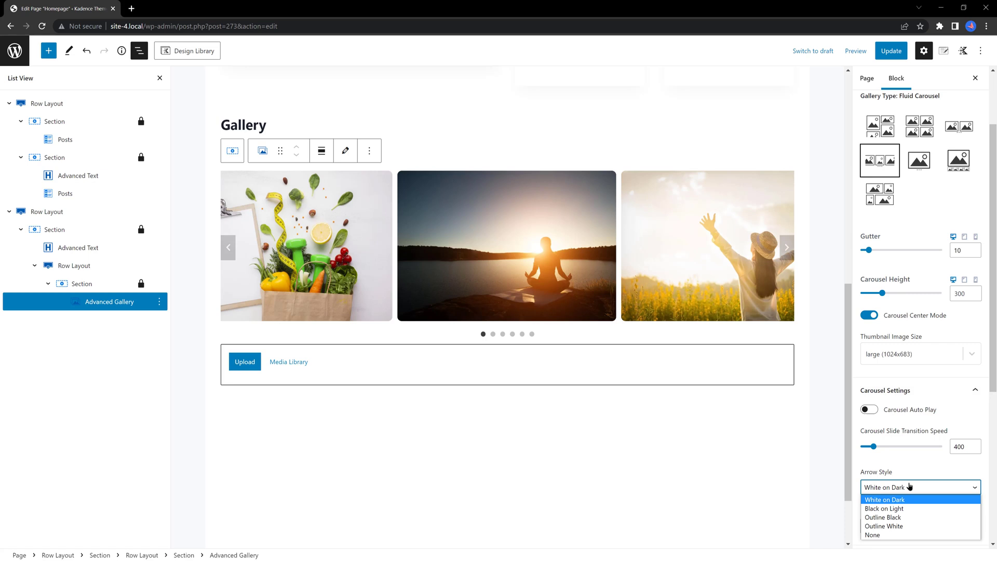
click(900, 508)
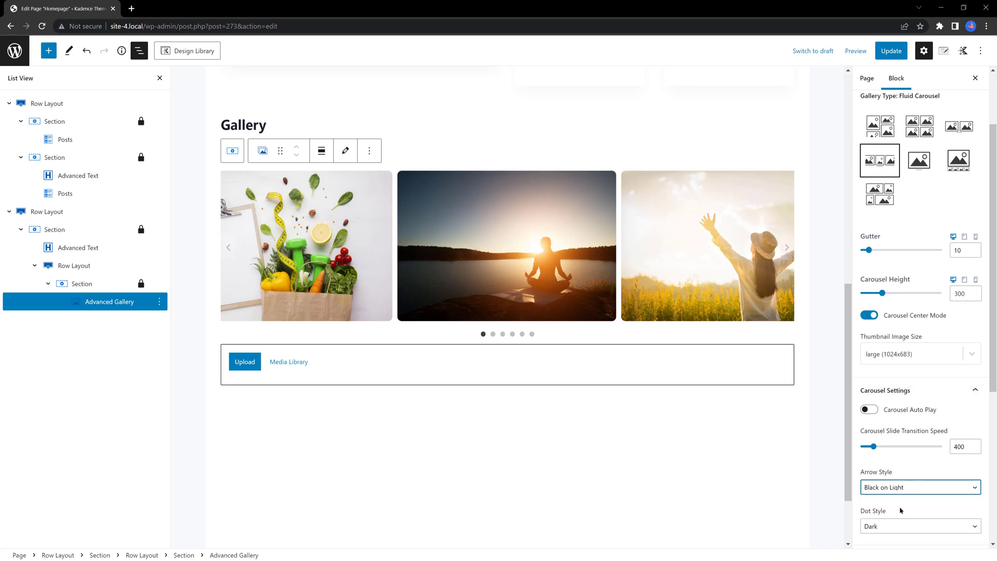
click(900, 52)
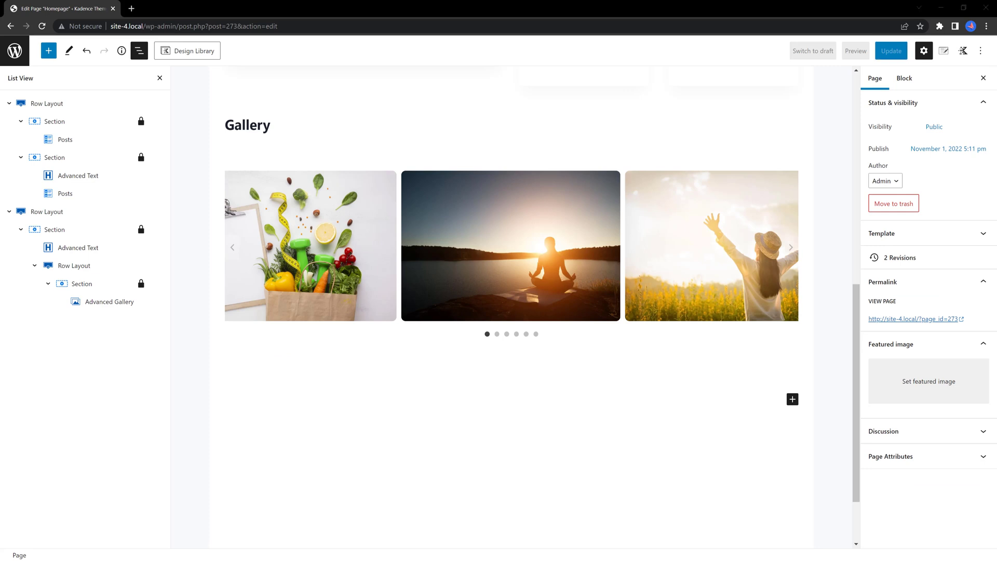
Step: Add a full-width Row Layout with two equal columns below the gallery
click(792, 398)
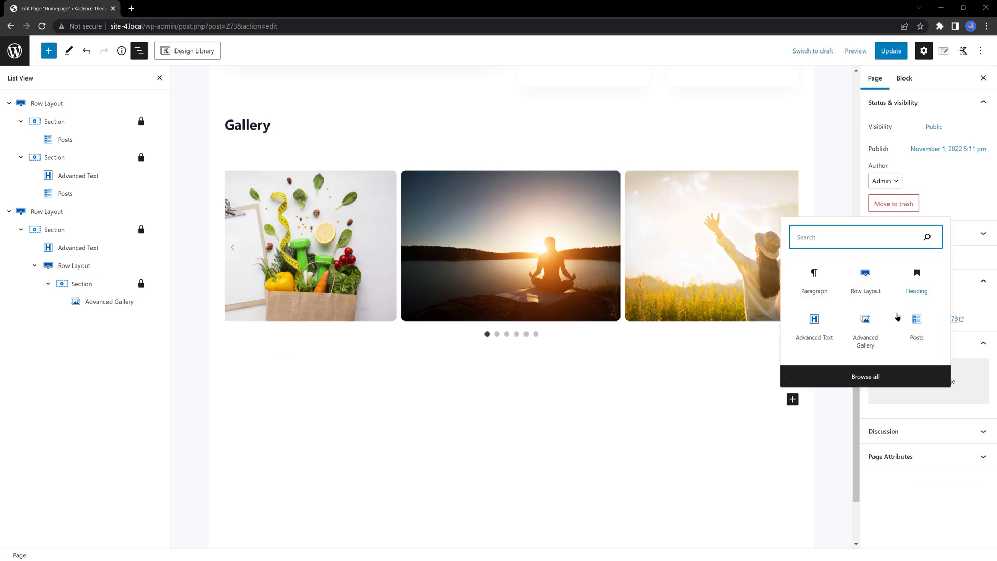
click(865, 275)
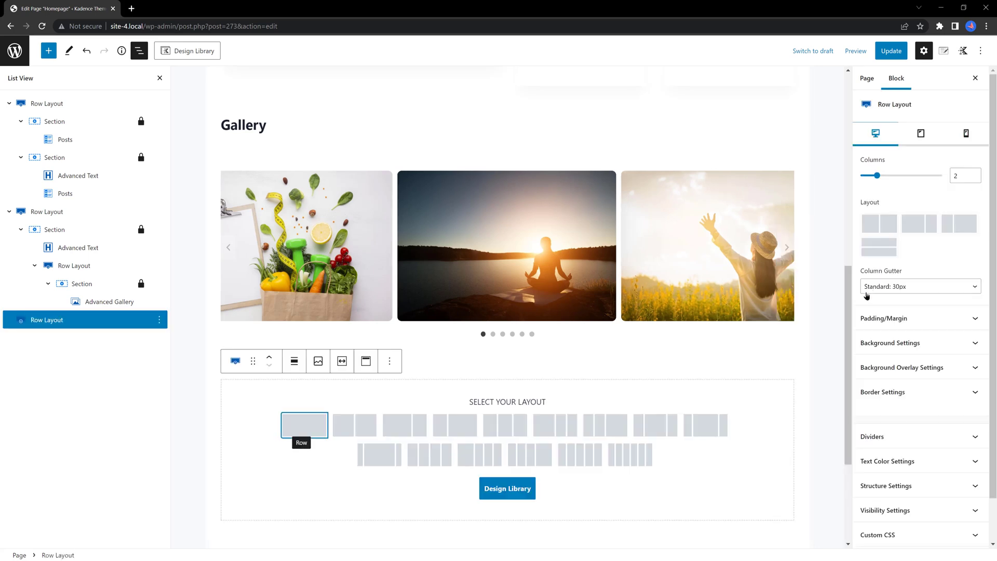
click(355, 426)
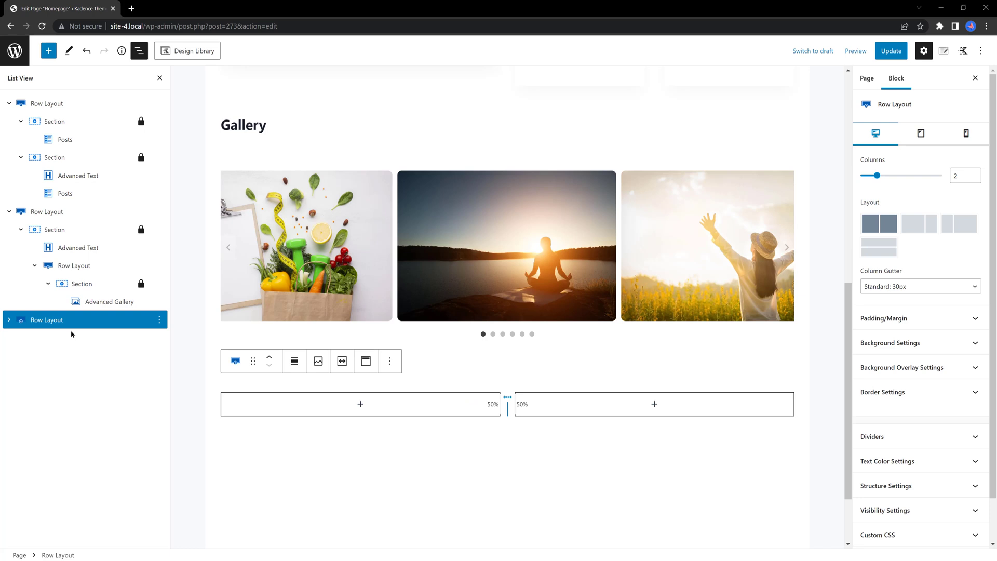
click(295, 363)
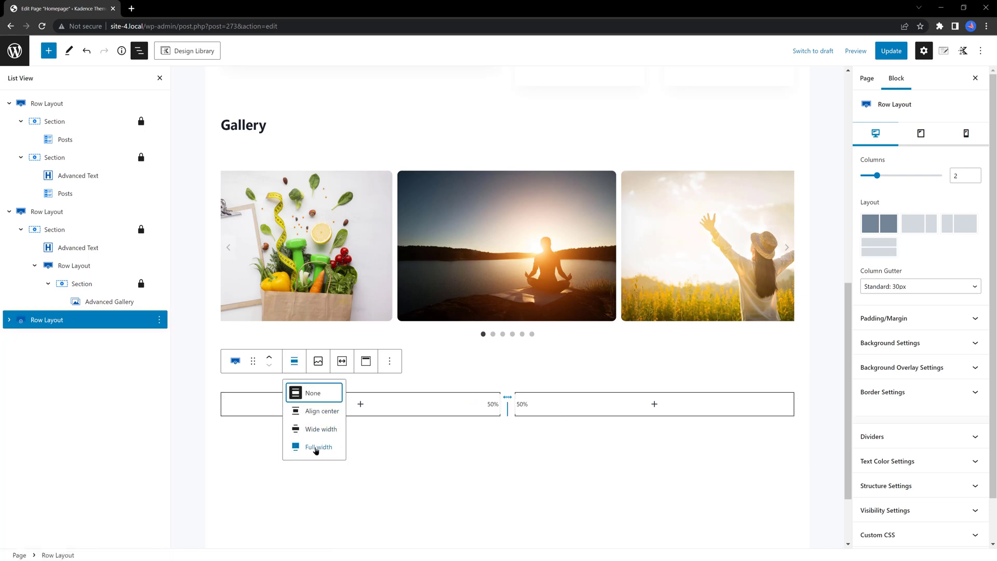
click(314, 447)
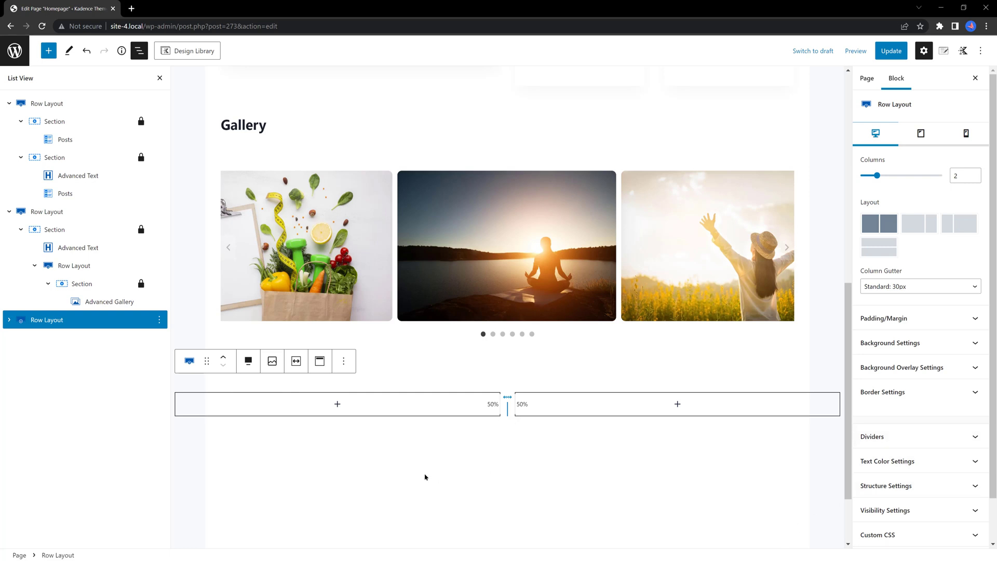
Step: Put an Advanced Image with the book cover mockup in the left column, max width 1080
click(342, 406)
text(co)
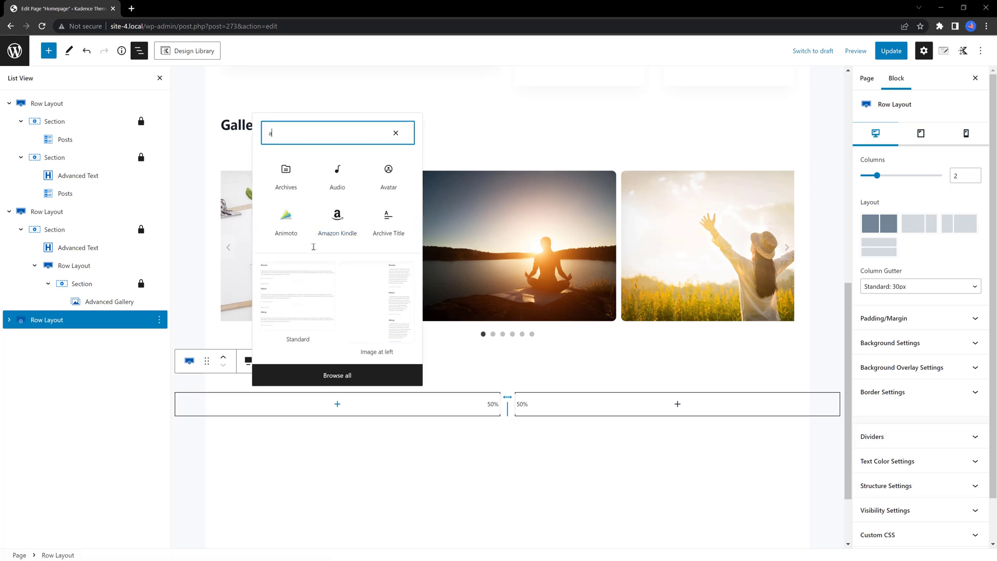
key(BackSpace)
key(BackSpace)
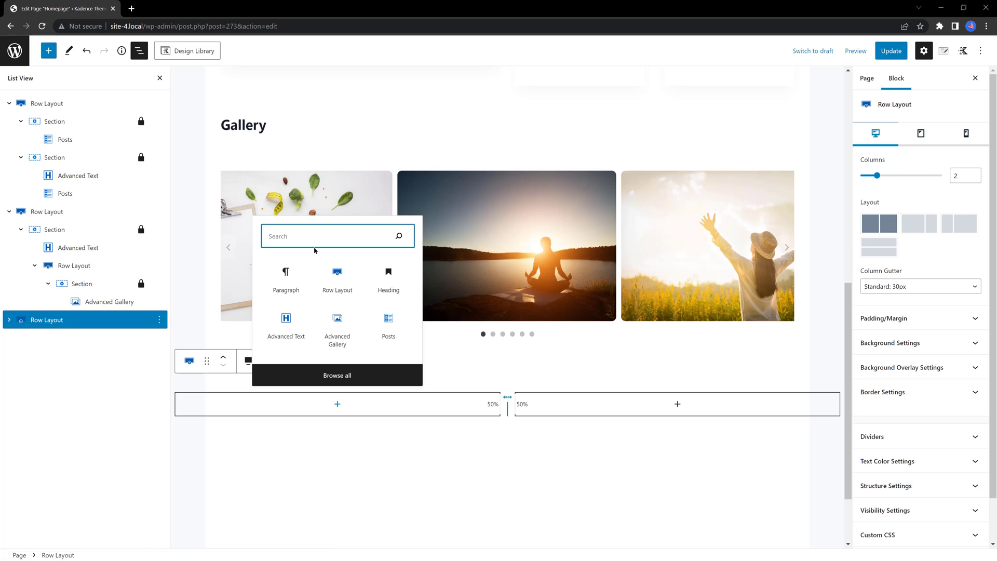
text(image)
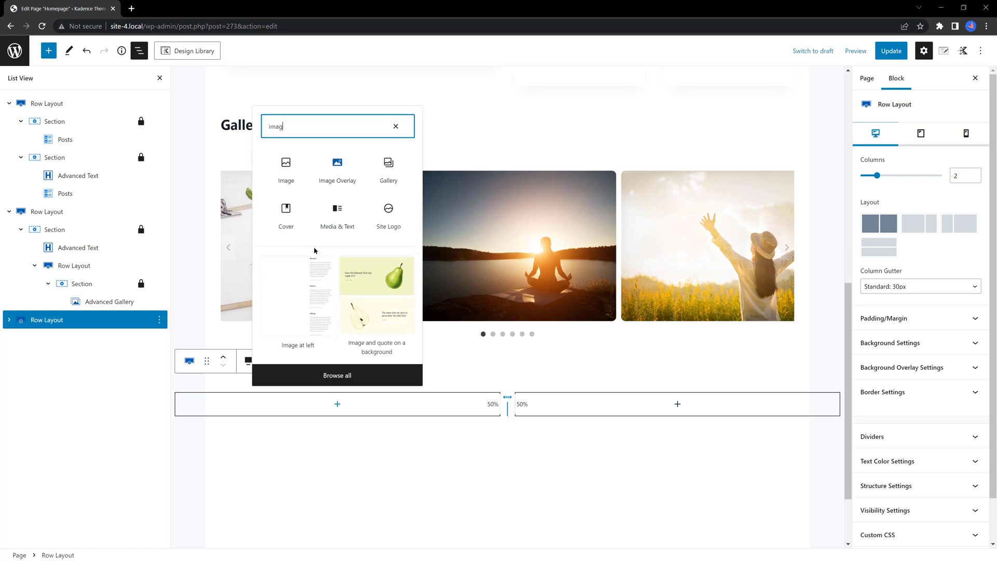
click(337, 375)
click(130, 229)
click(220, 462)
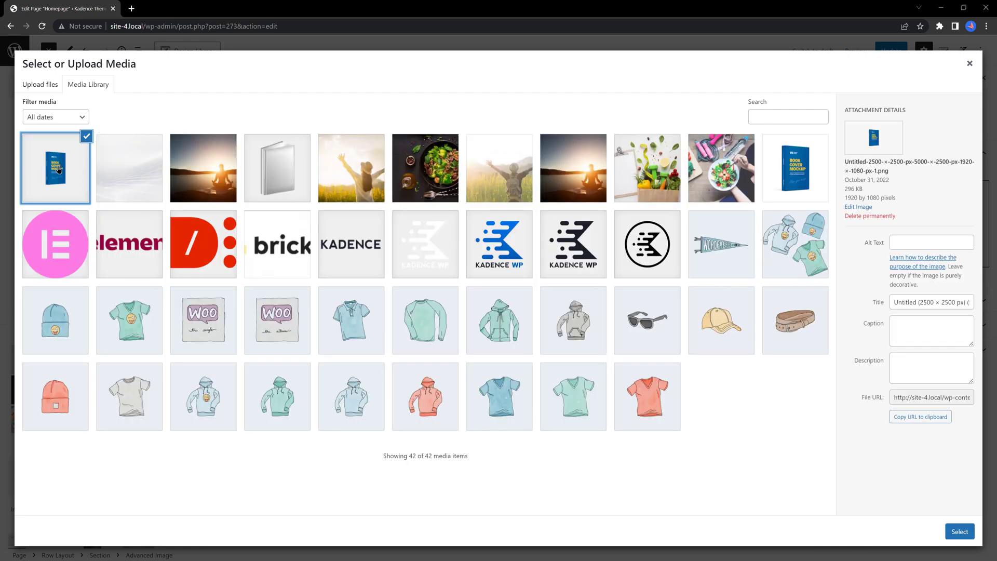
click(957, 532)
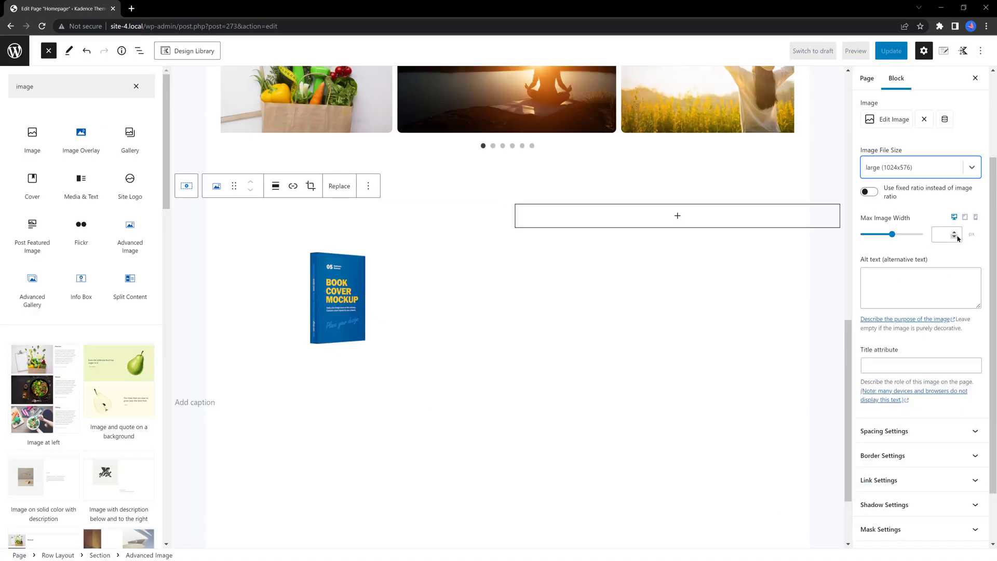
click(942, 234)
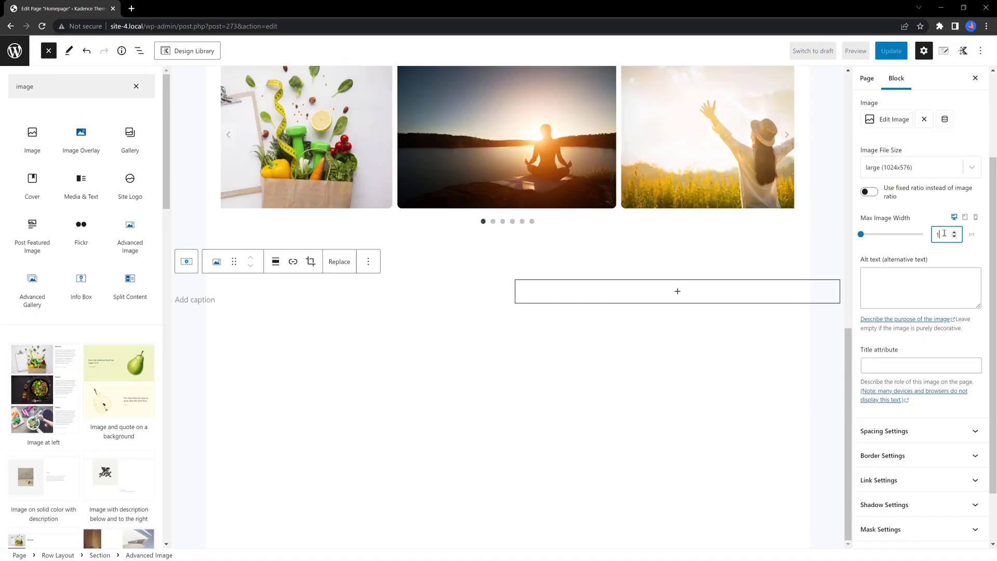
text(1080)
scroll(970, 193, down, 1)
scroll(304, 206, down, 2)
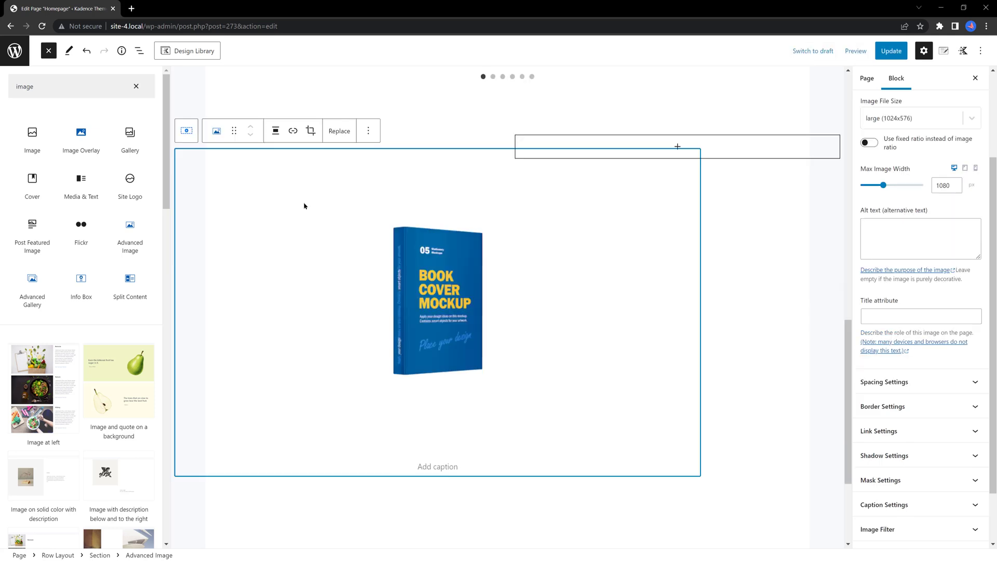
click(711, 149)
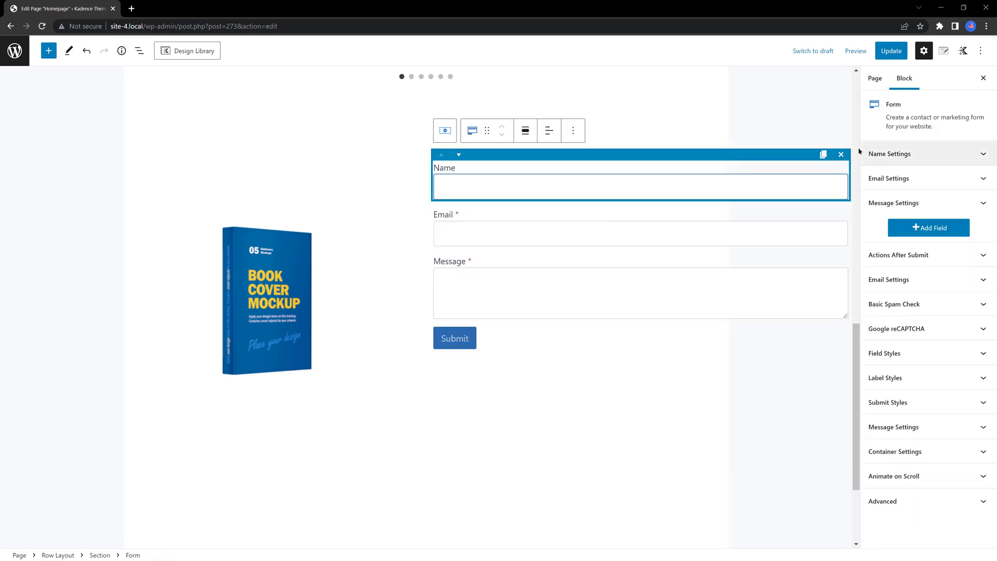
Step: Delete the Name and Message fields so the form keeps only Email and Submit
click(841, 154)
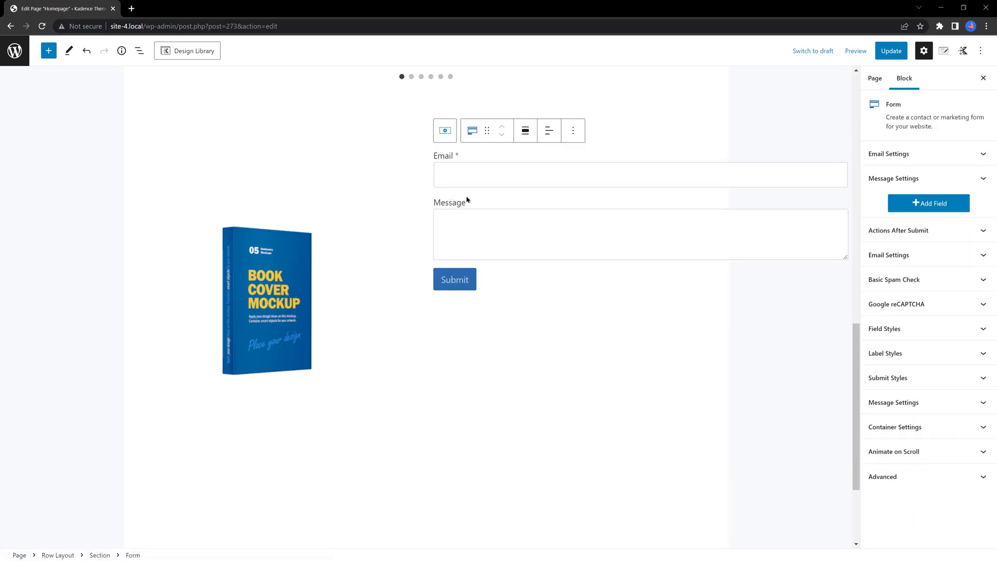
click(841, 218)
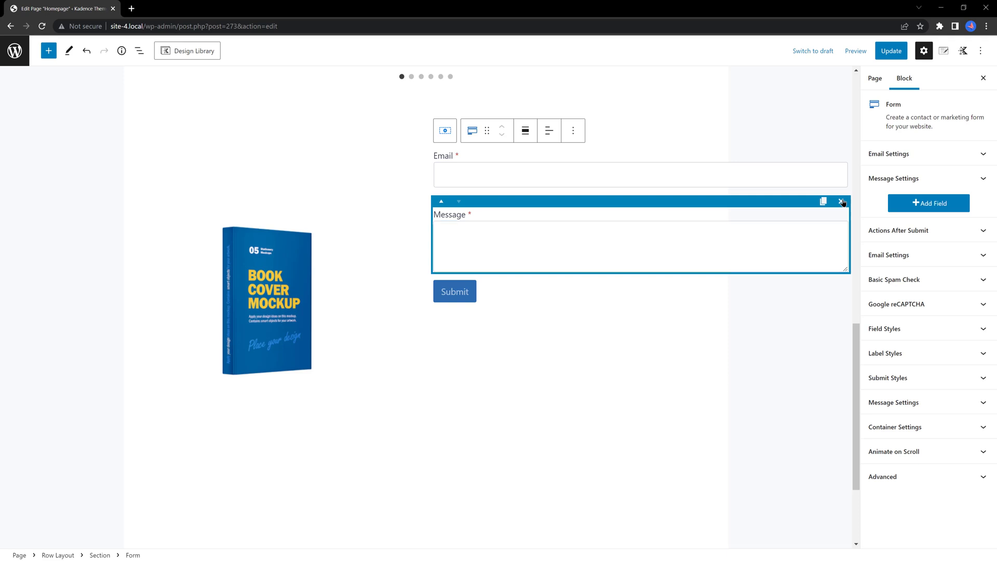
click(841, 202)
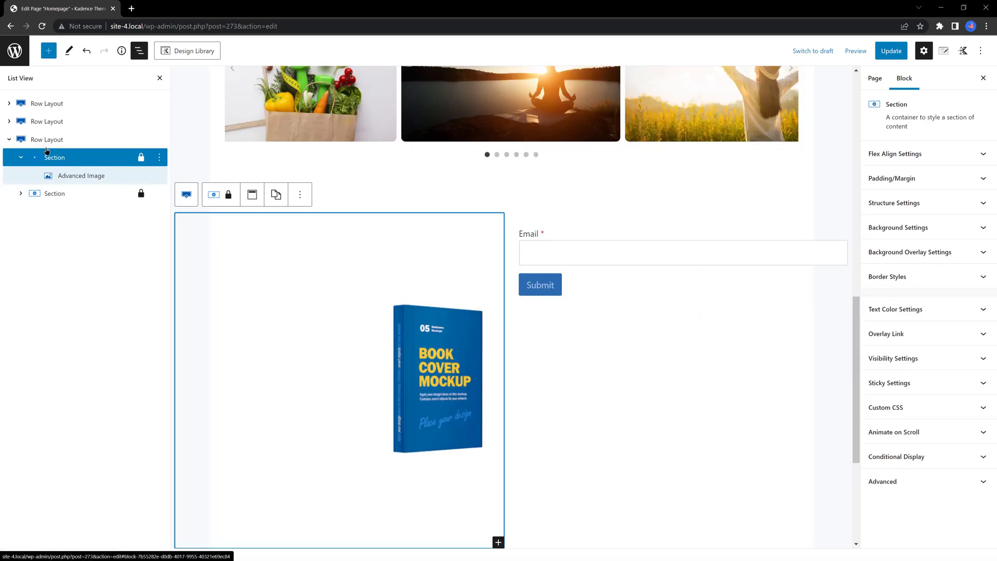
click(52, 141)
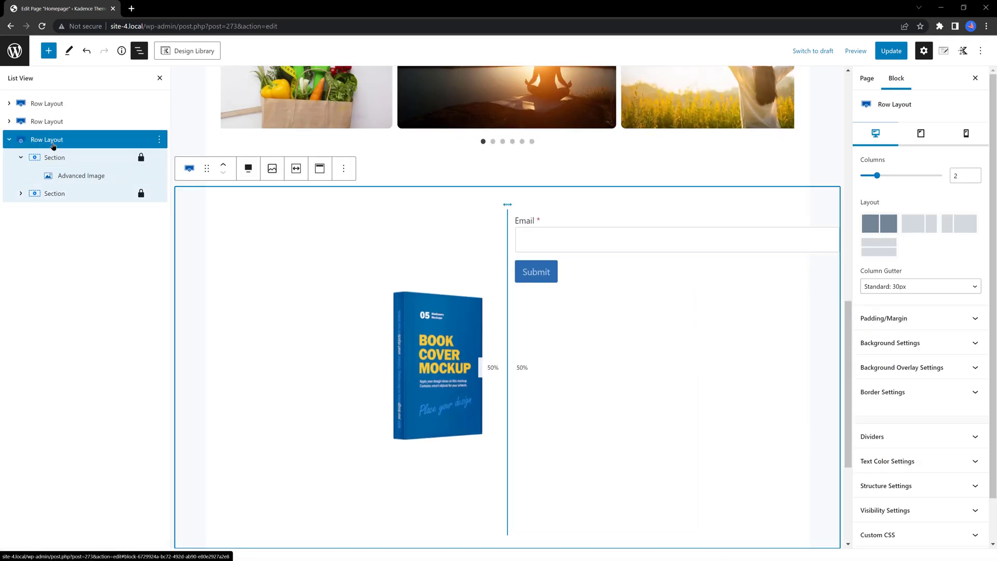
Step: Give the row a background image and set the form section's flex direction to Horizontal
click(915, 342)
click(921, 467)
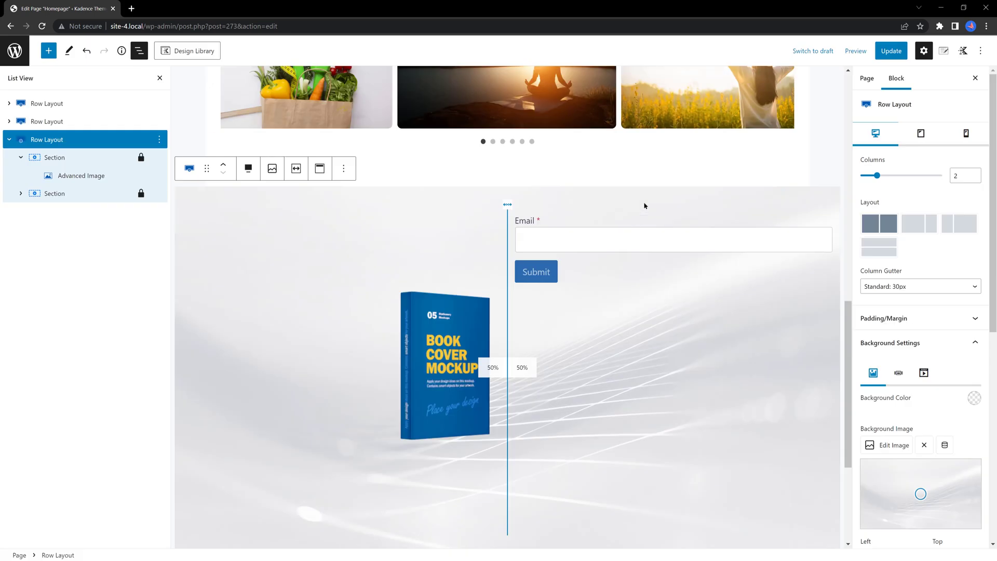
click(113, 193)
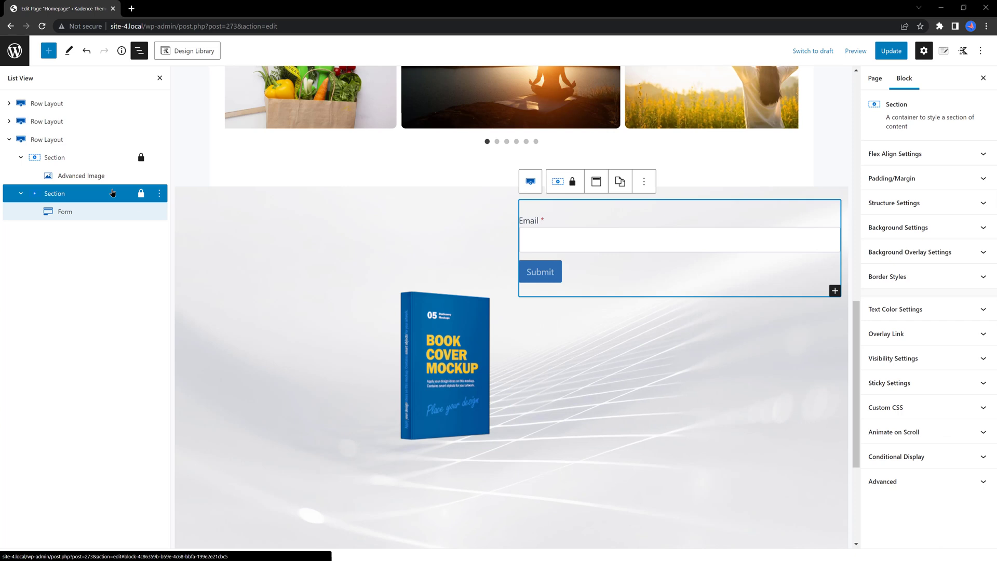
click(976, 153)
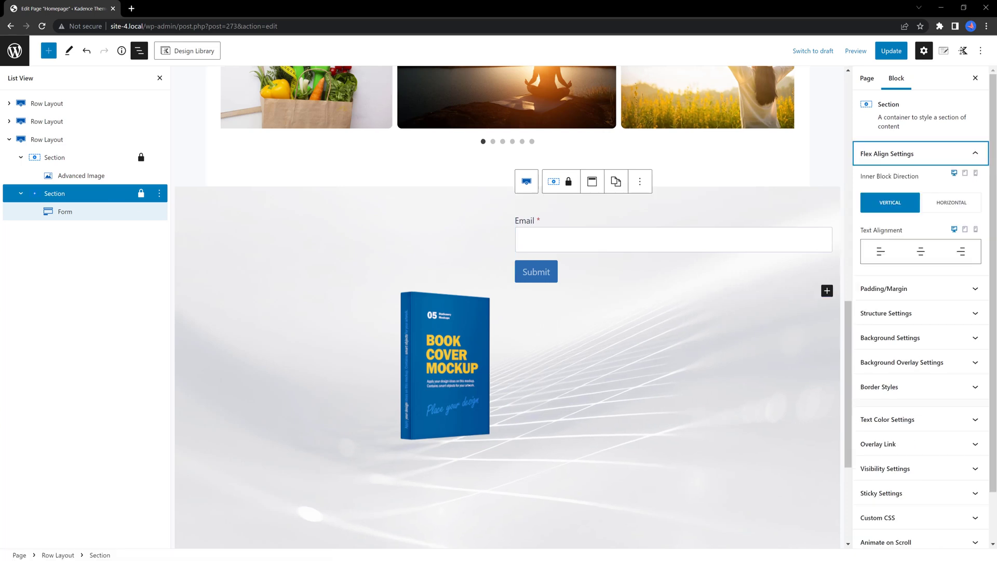
click(932, 208)
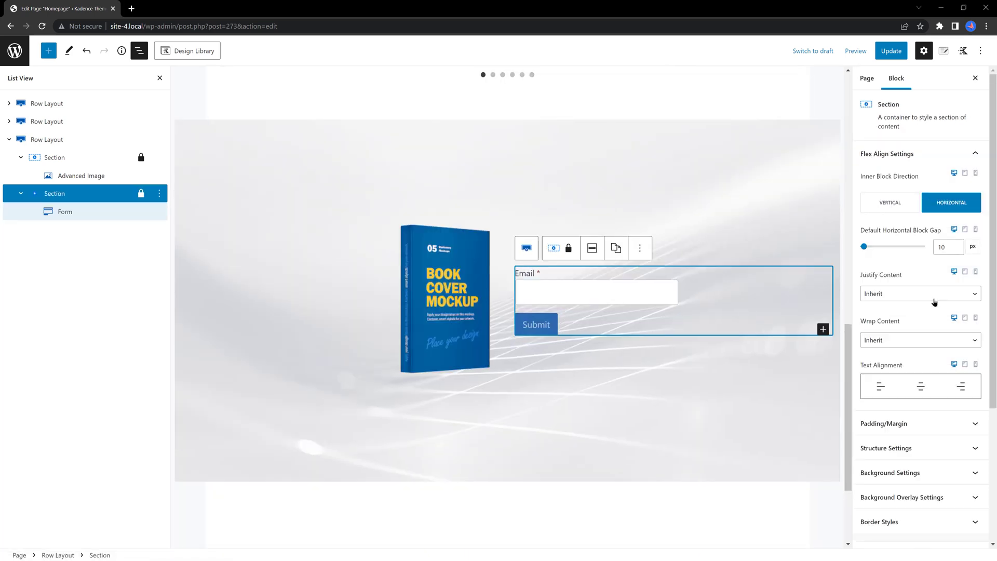
Step: Give the form section a white background at about 0.58 alpha
click(928, 473)
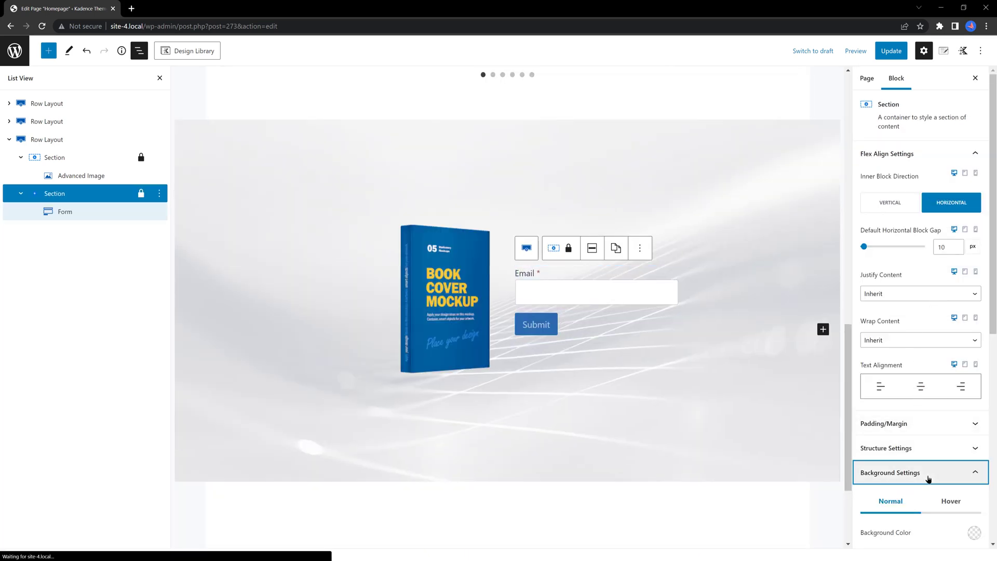
click(972, 401)
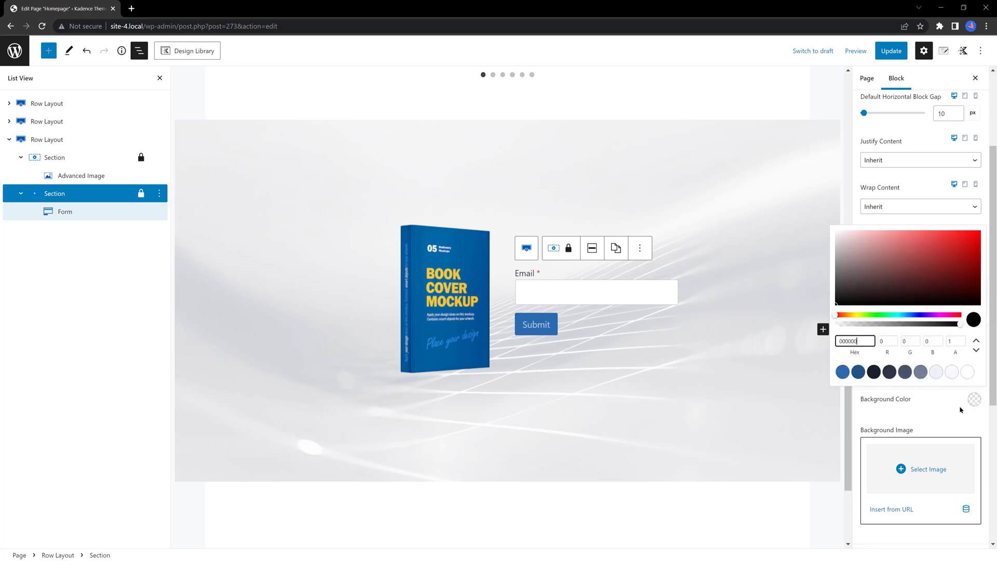
click(967, 372)
drag(910, 326, 908, 326)
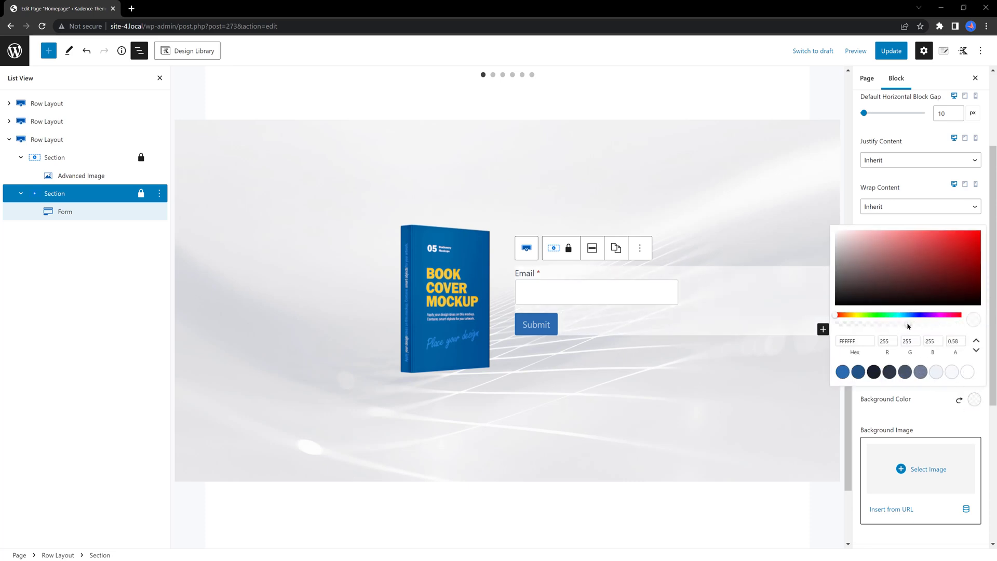
click(882, 415)
Step: Set the form section's top padding to 25 px
scroll(914, 364, down, 3)
click(883, 290)
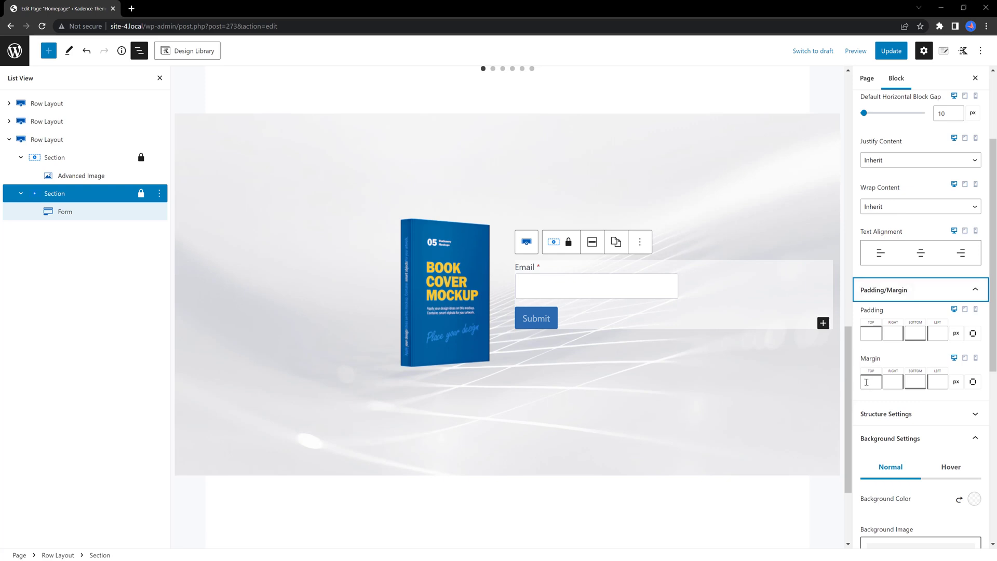
click(873, 332)
text(25)
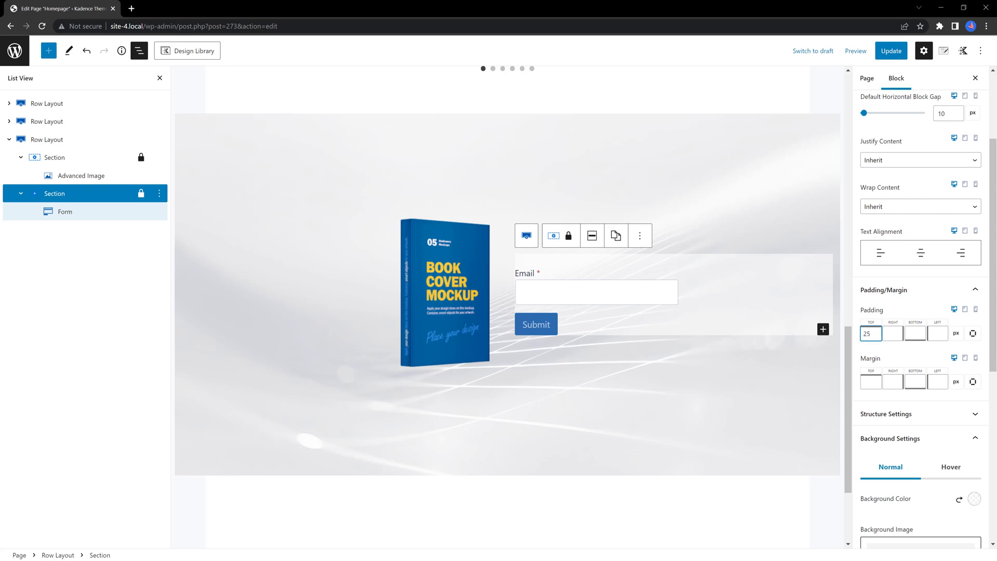
click(914, 331)
key(Escape)
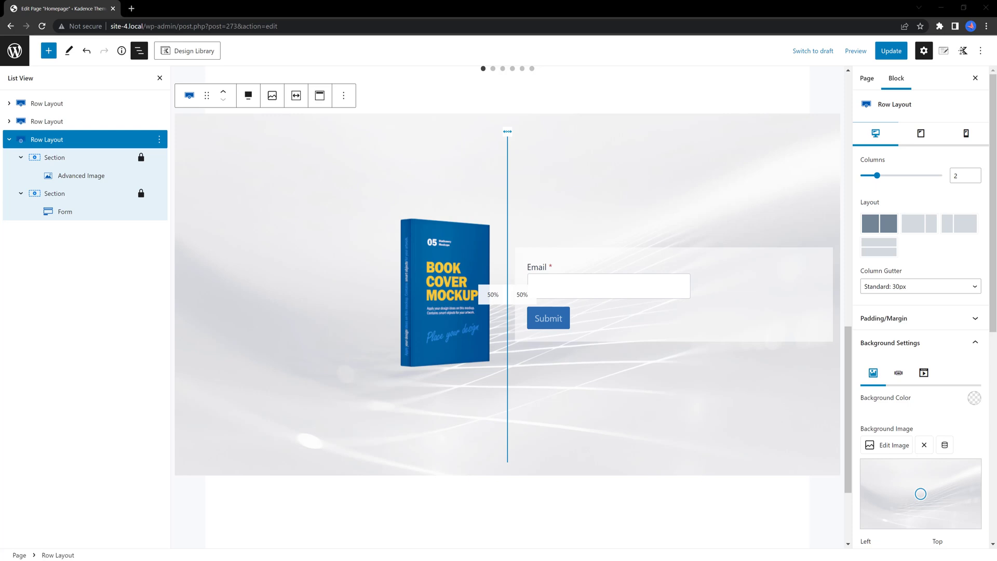
Step: Save the page with Ctrl+S and check the row's 50 vw content max width
scroll(912, 291, down, 6)
key(ctrl+s)
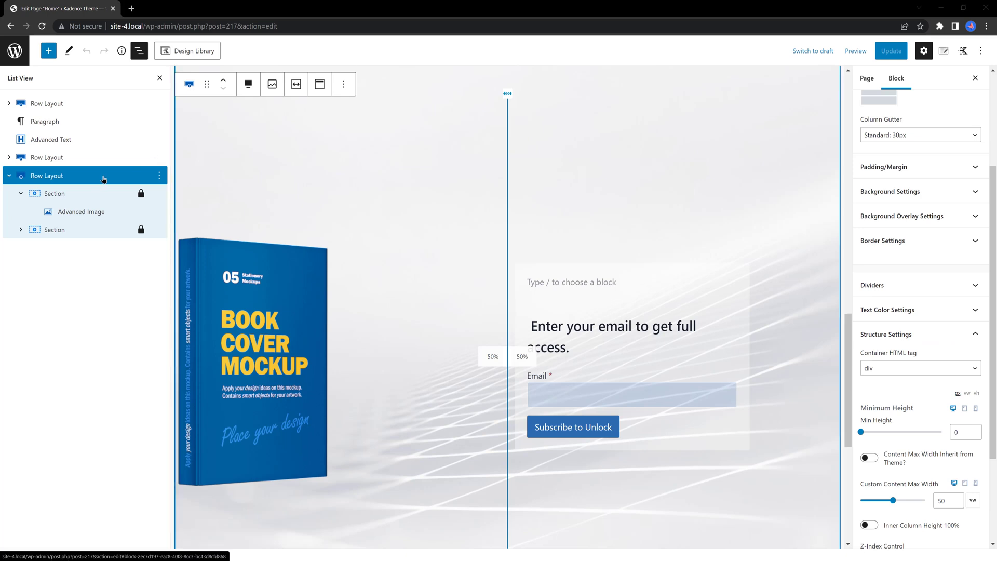
click(913, 334)
click(924, 438)
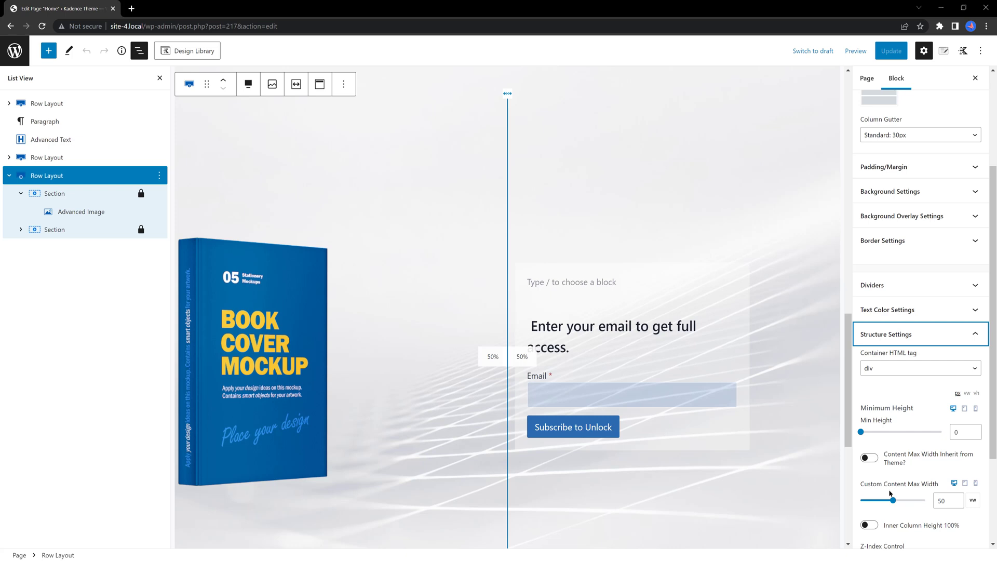
drag(948, 497, 929, 502)
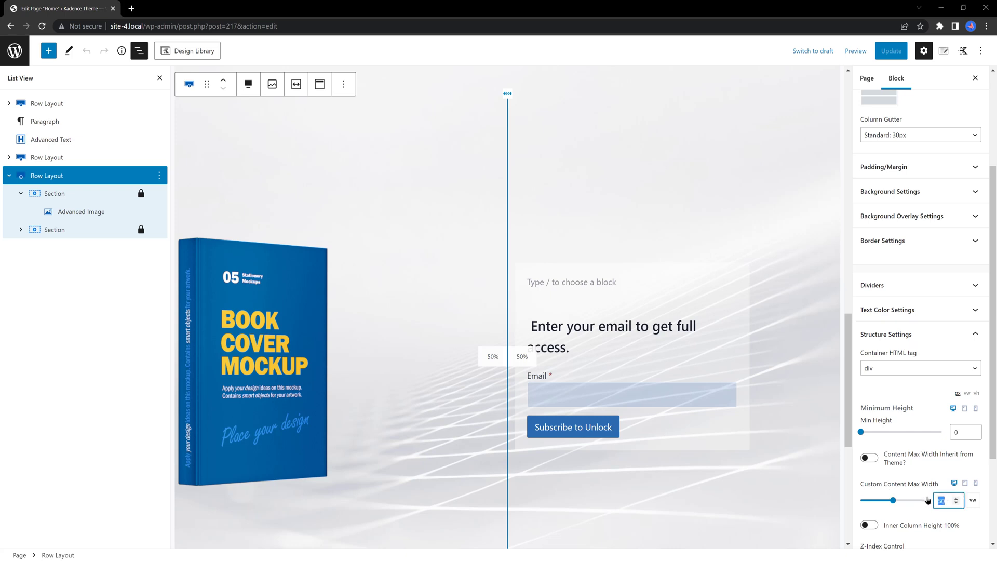
click(856, 50)
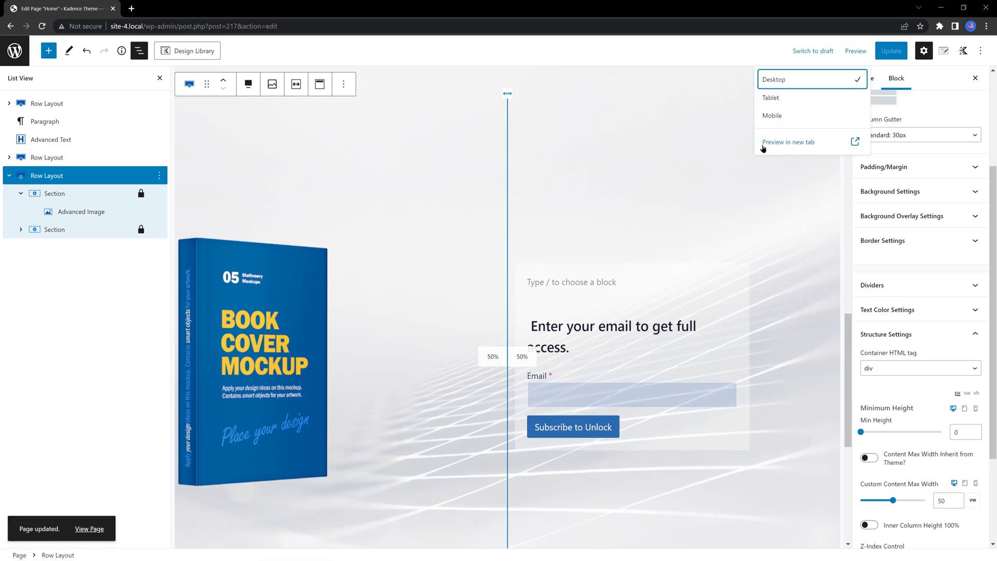
Step: Preview the page in a new tab, scroll through it, then close the preview
click(784, 141)
scroll(743, 204, down, 3)
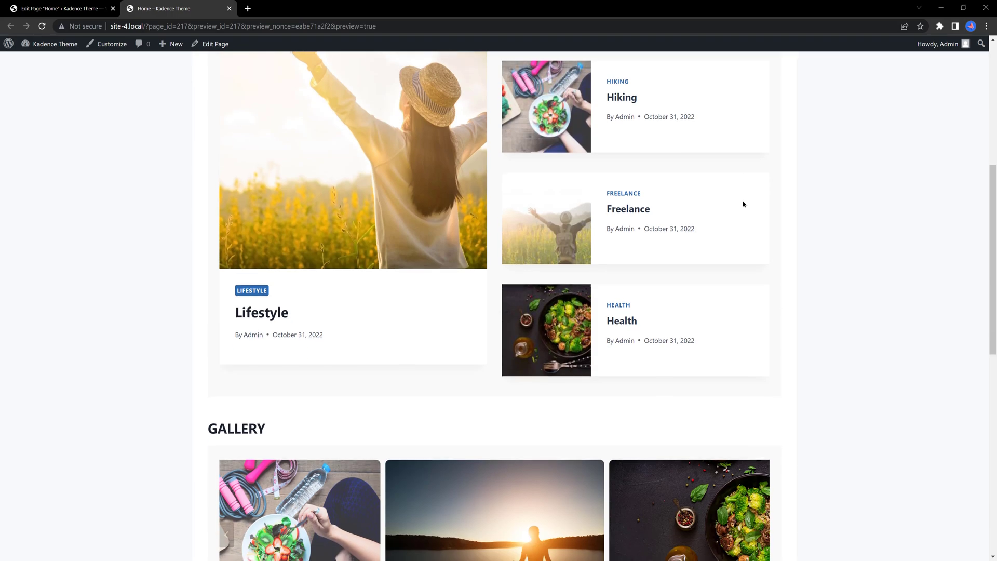
scroll(744, 204, down, 1)
scroll(746, 203, up, 3)
scroll(747, 203, down, 8)
key(ctrl+w)
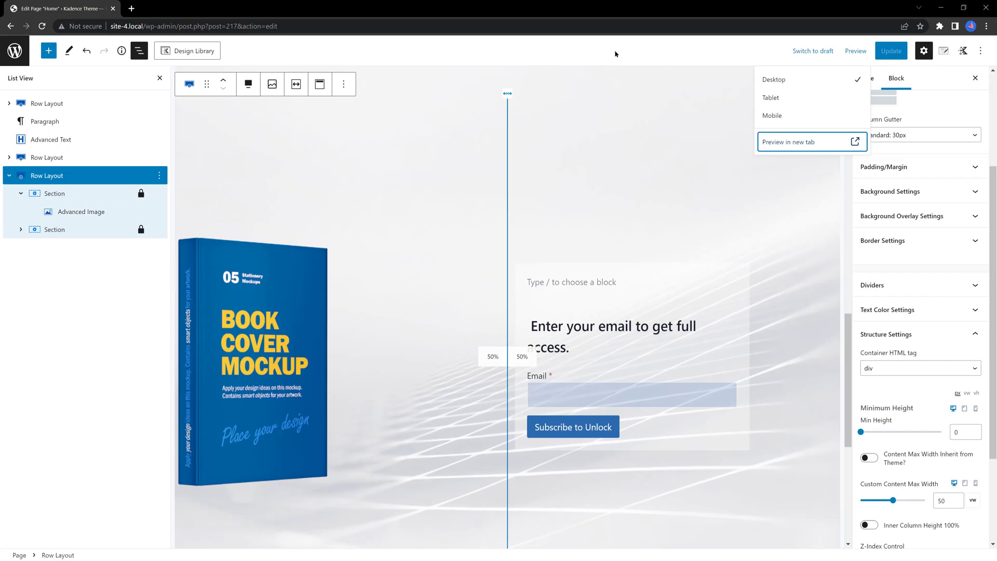
Step: Select the post grid row and switch the editor to the mobile view
click(615, 54)
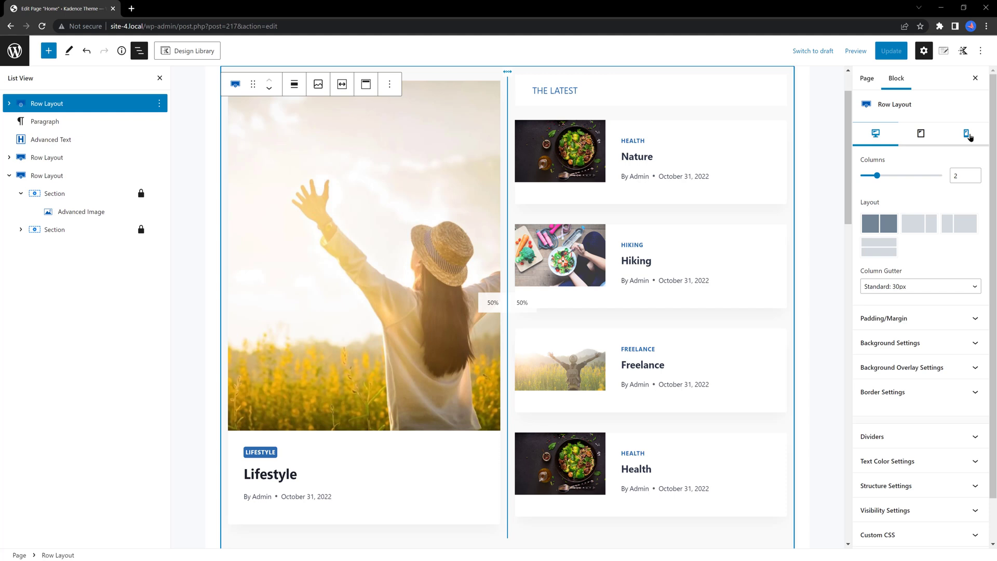
click(969, 136)
scroll(594, 210, down, 3)
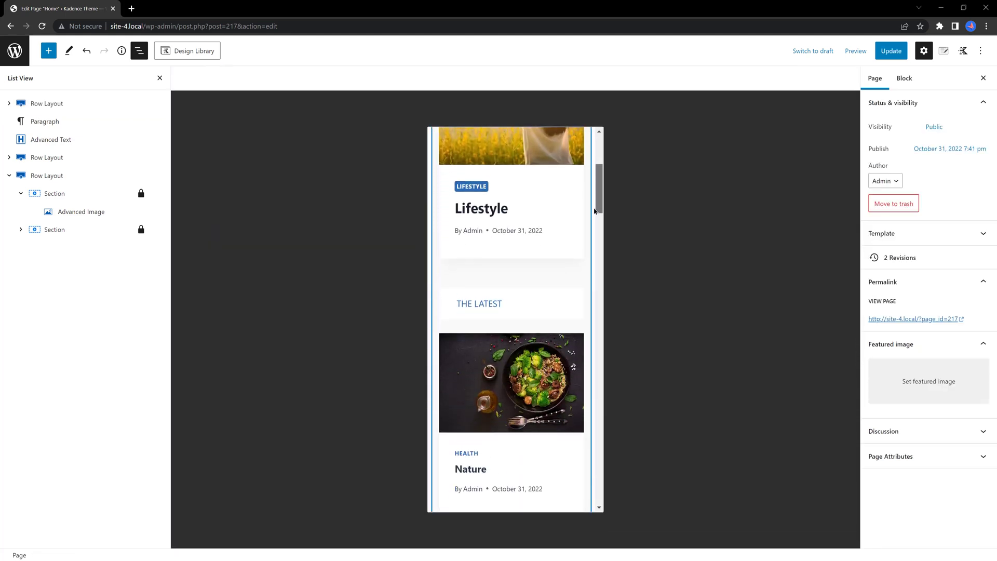
scroll(595, 211, down, 10)
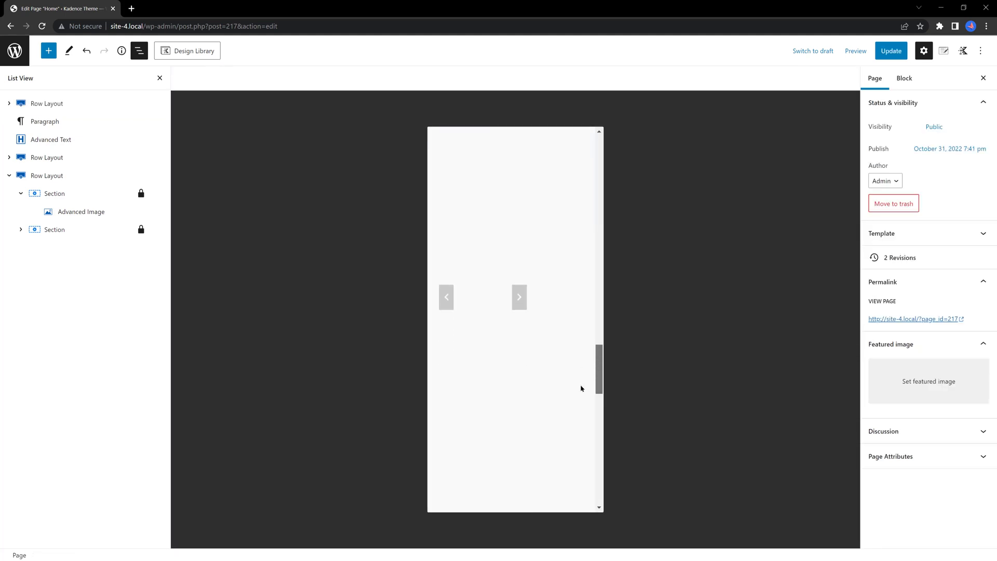
scroll(582, 384, up, 2)
Step: Turn on Hide on Tablet and Hide on Mobile in the gallery row's visibility settings
click(53, 159)
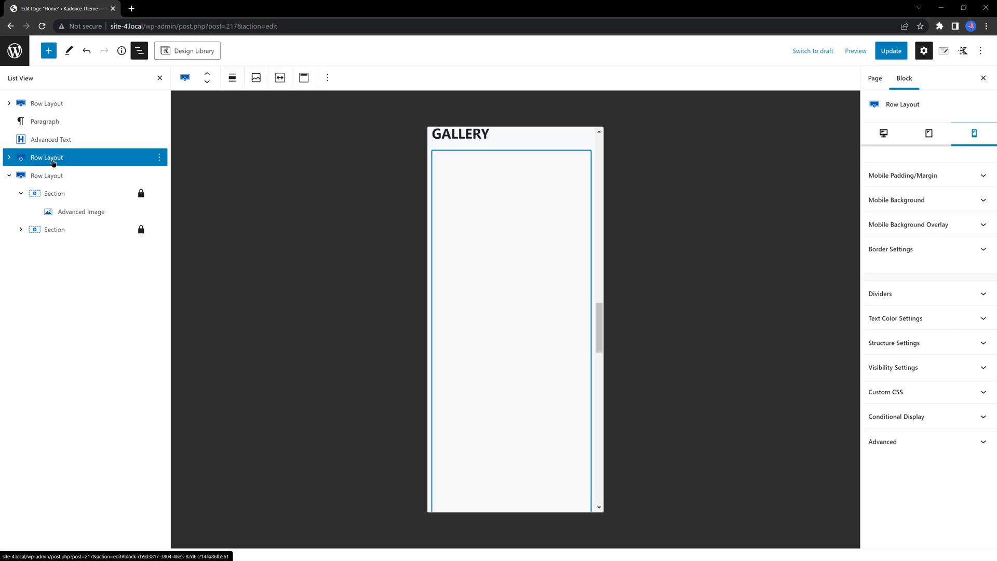
click(893, 367)
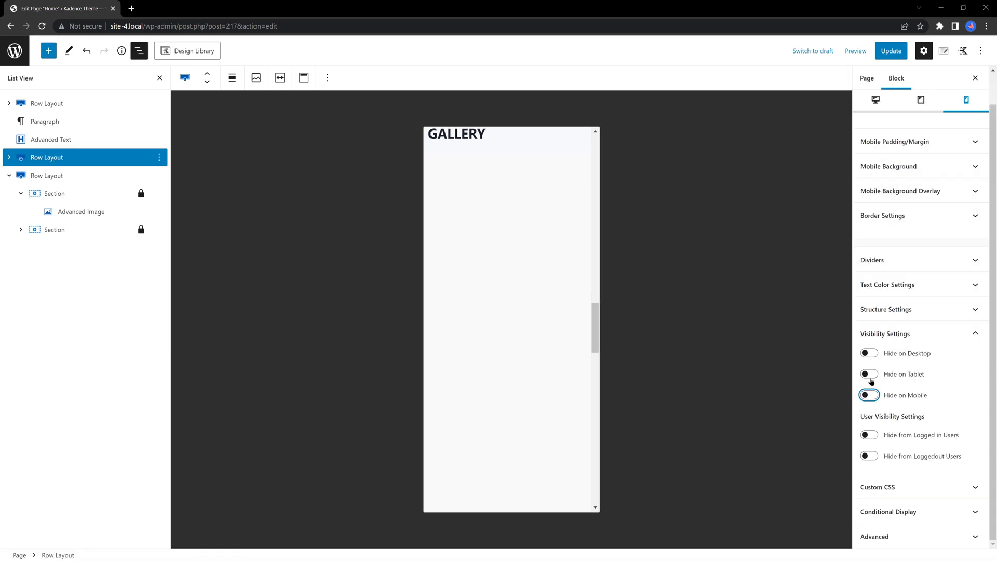
click(868, 374)
click(869, 395)
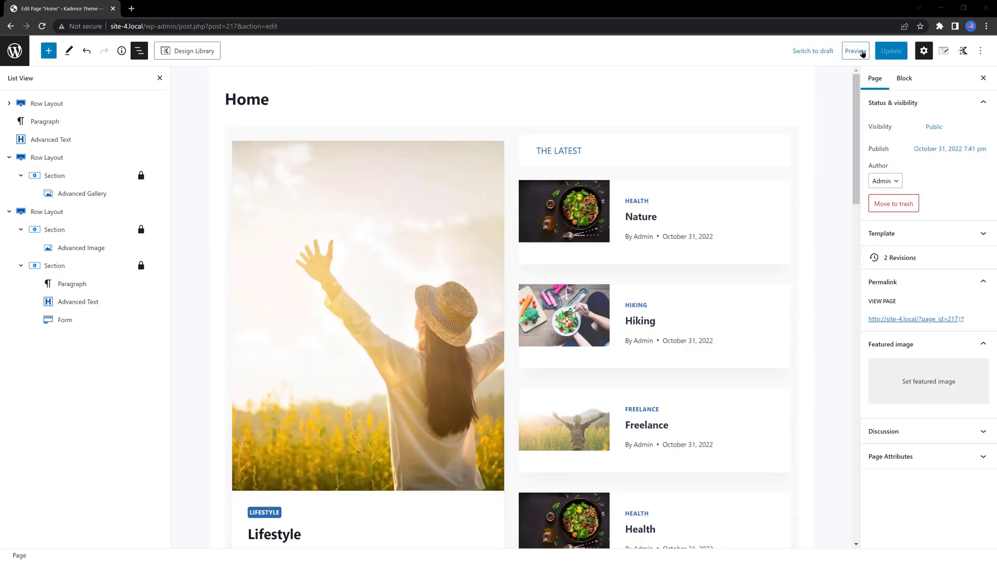
Step: Open the homepage preview in a new tab and narrow the window to check the carousel hides
click(855, 50)
click(799, 141)
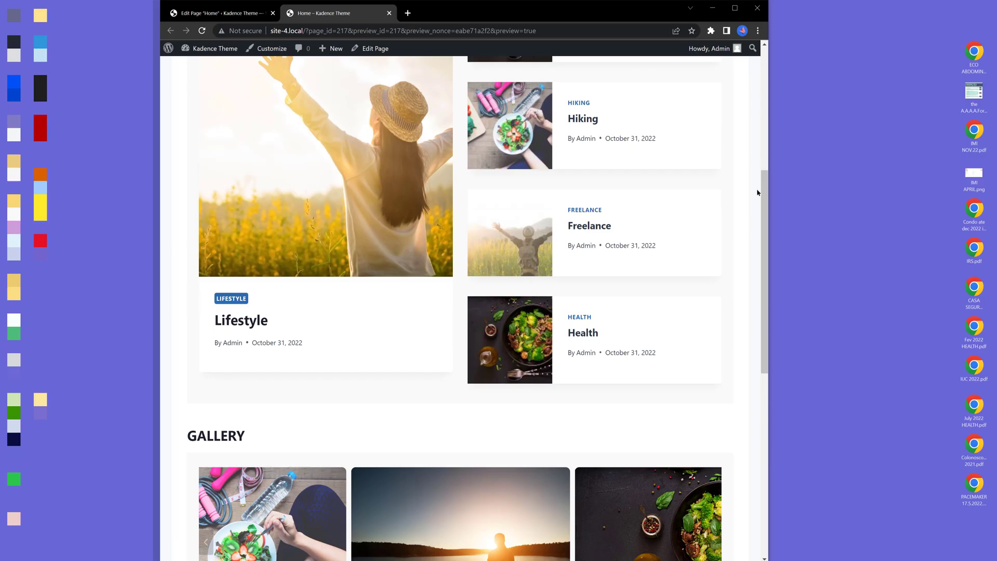
drag(762, 201, 773, 141)
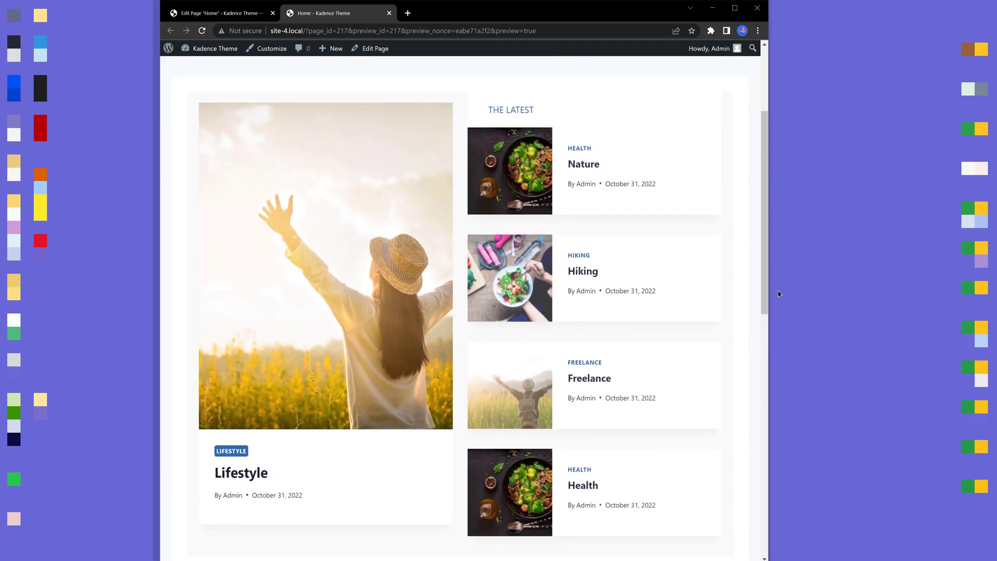
drag(768, 283, 508, 398)
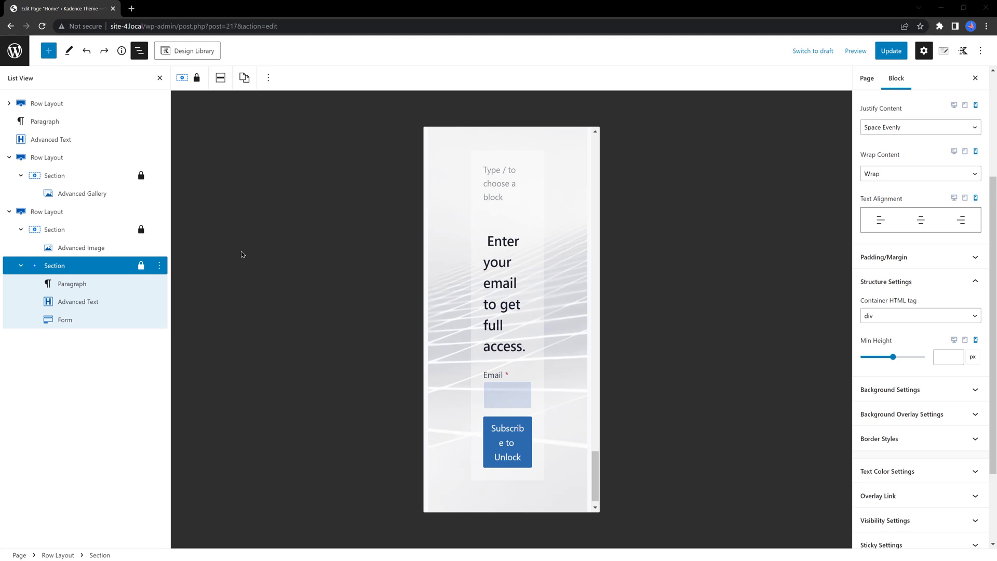
Step: Set the signup row's mobile Custom Content Max Width to 100 vw
click(45, 213)
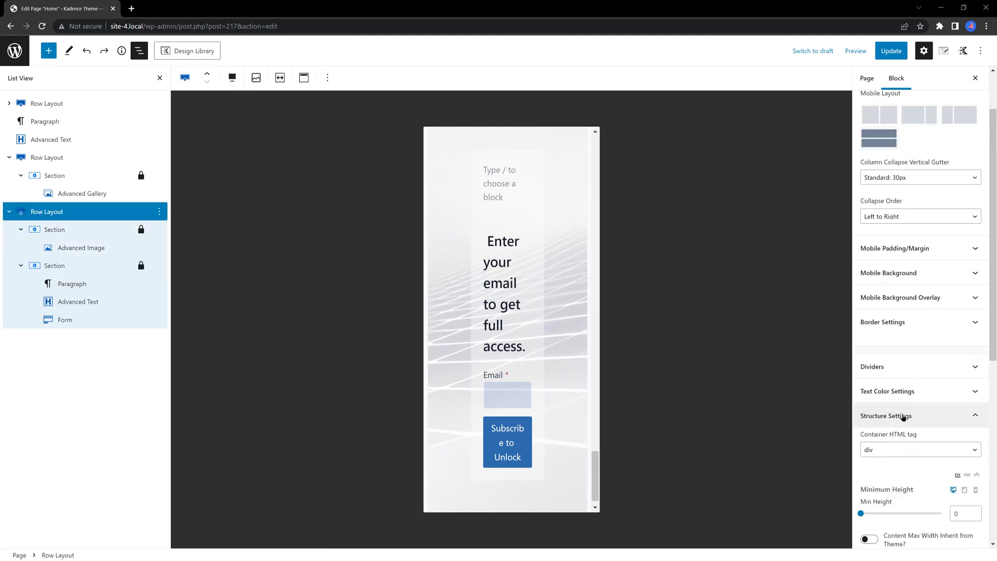
scroll(901, 441, down, 2)
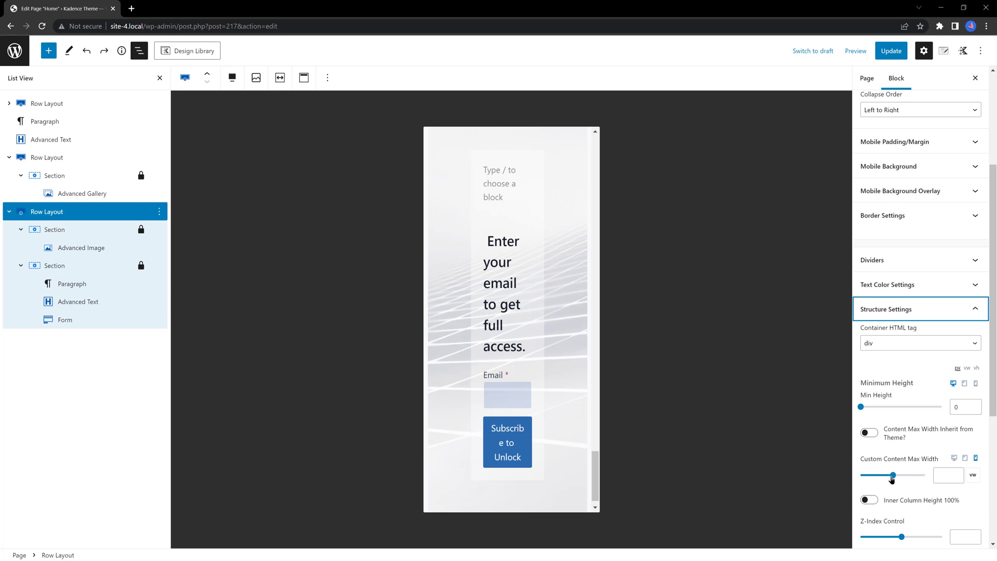
click(973, 475)
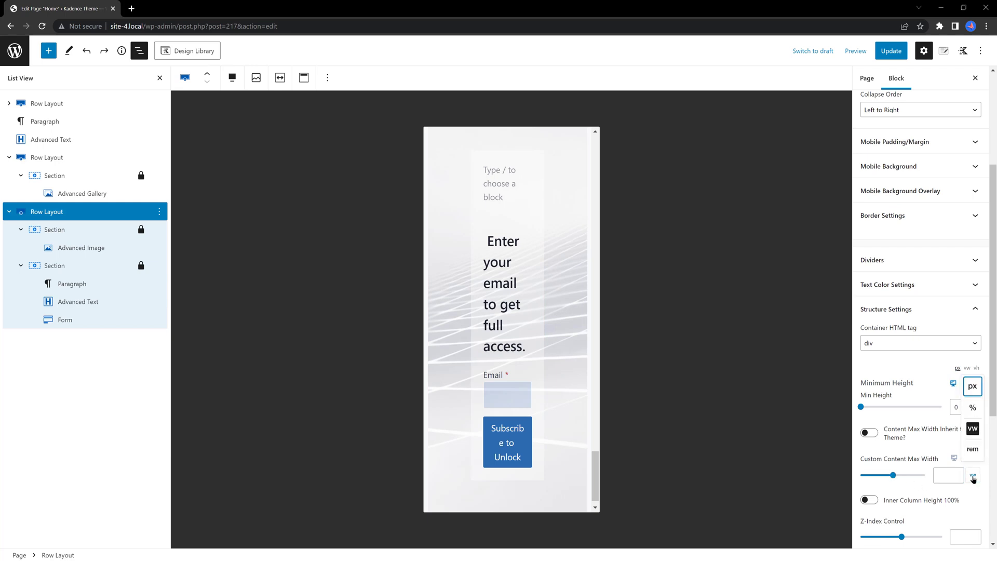
click(972, 429)
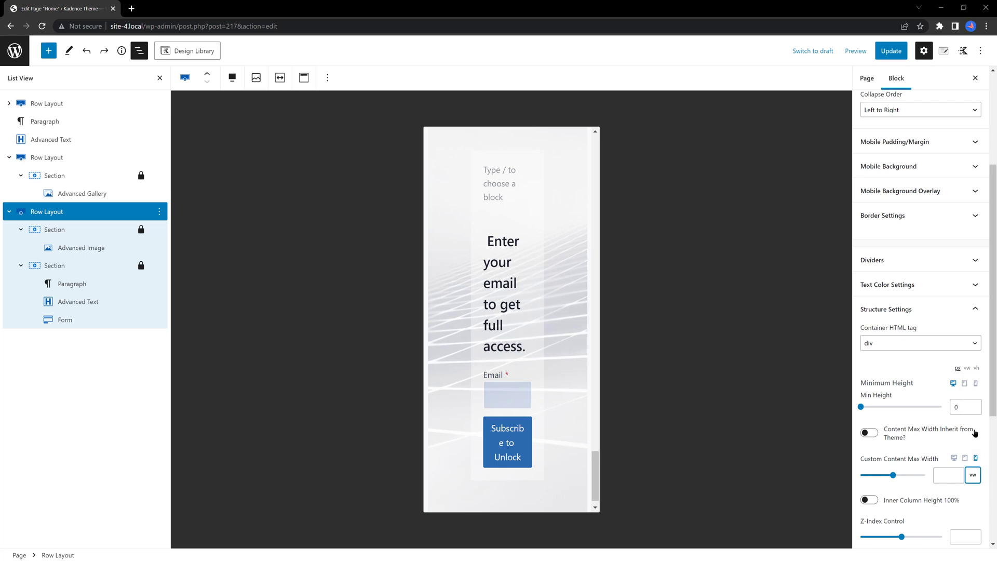
click(936, 475)
text(100)
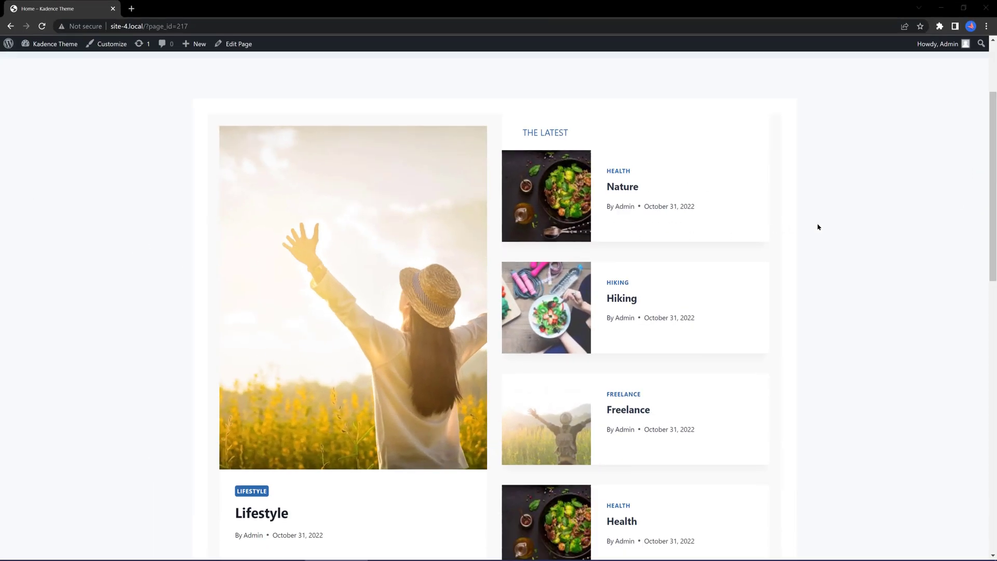
Step: Scroll the live Home page past the post grid and gallery carousel to the book-cover email signup section
drag(993, 262, 993, 553)
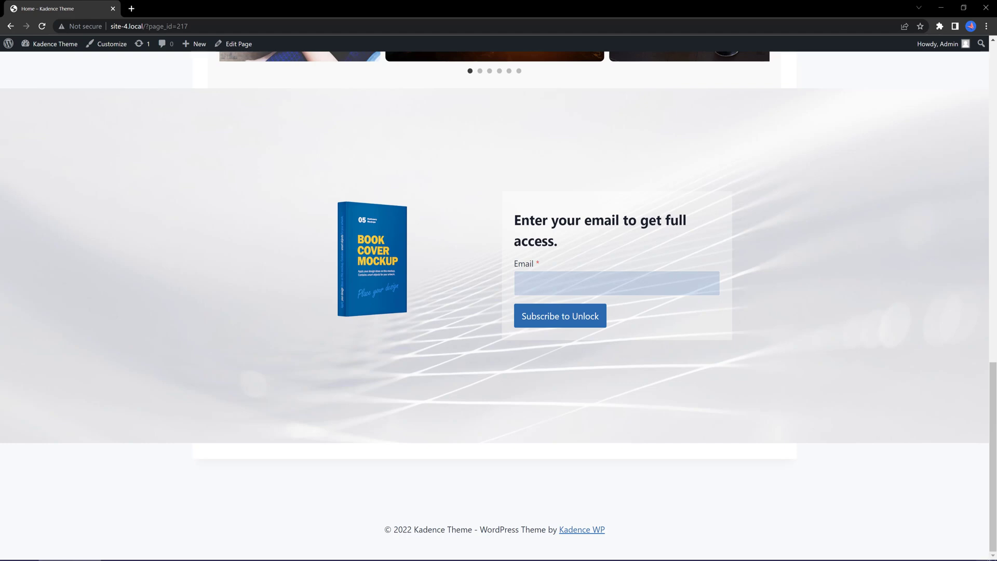